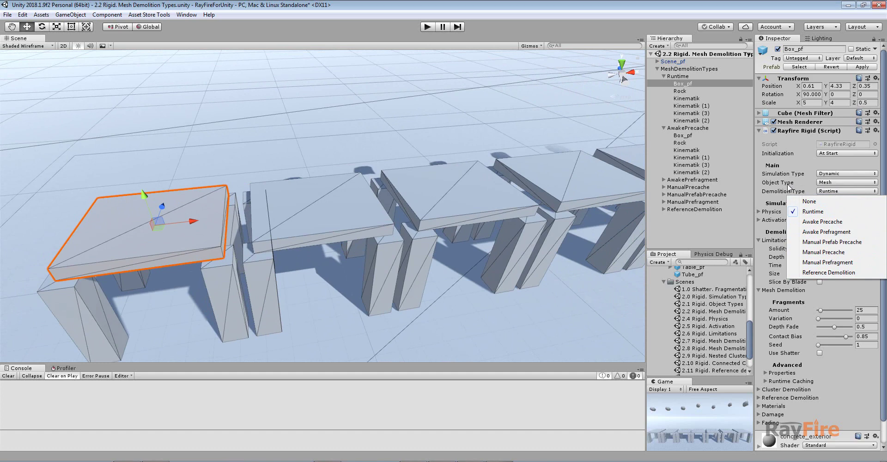
Choose Runtime as the demolition type for the Box_pf slab in the Runtime group.
{"action": "left_click", "coordinate": [814, 212]}
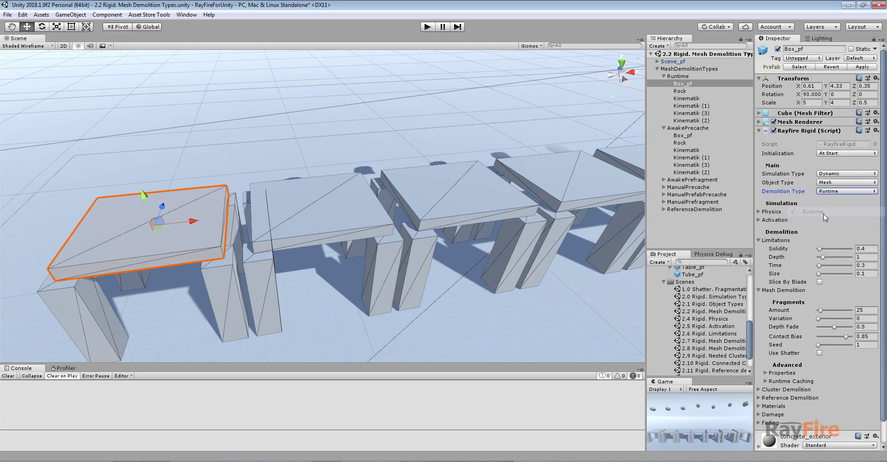
{"action": "key", "text": "f"}
{"action": "left_click_drag", "start_coordinate": [358, 215], "coordinate": [350, 225], "text": "alt"}
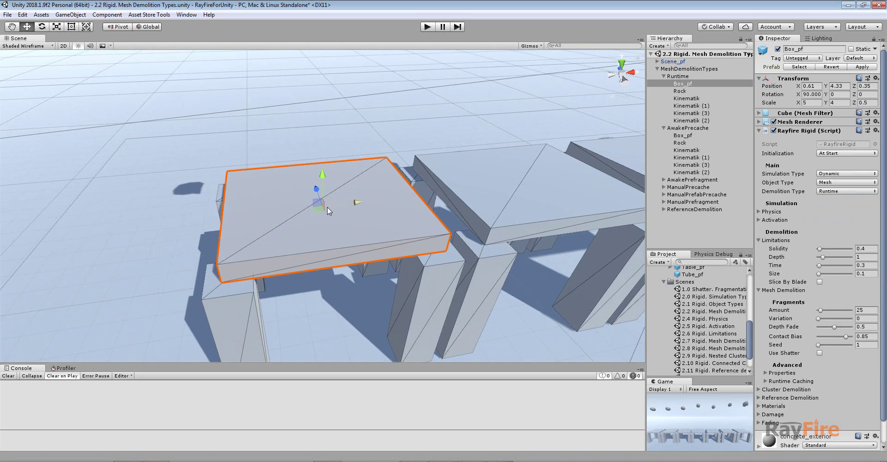
{"action": "left_click_drag", "start_coordinate": [332, 209], "coordinate": [319, 247], "text": "alt"}
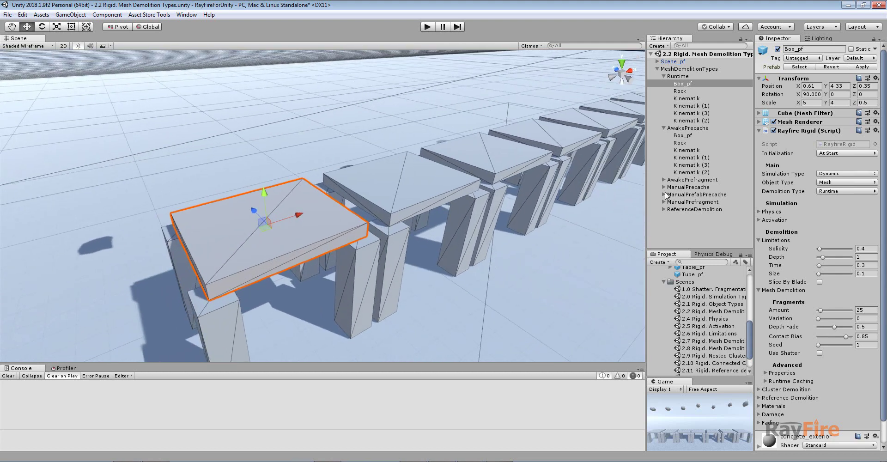
Review the Runtime group's Rock and Box_pf, collapsing Box_pf's Limitations settings to examine its Fragments amount.
{"action": "left_click", "coordinate": [680, 91]}
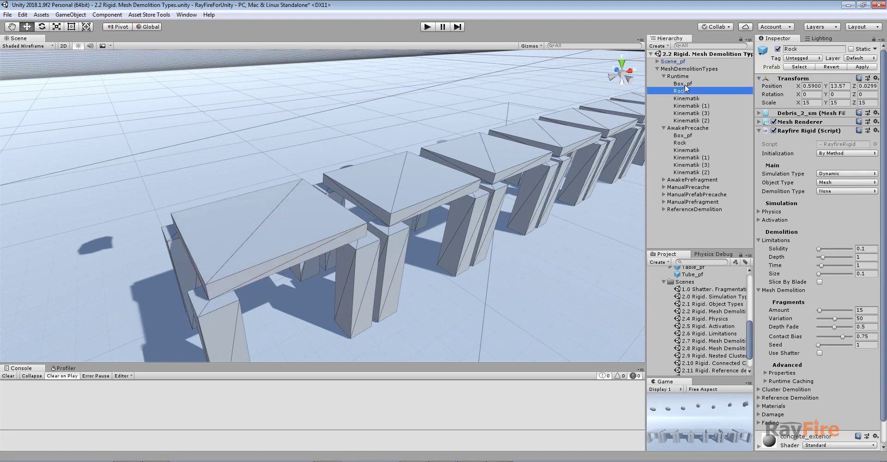
{"action": "left_click", "coordinate": [682, 84]}
{"action": "key", "text": "f"}
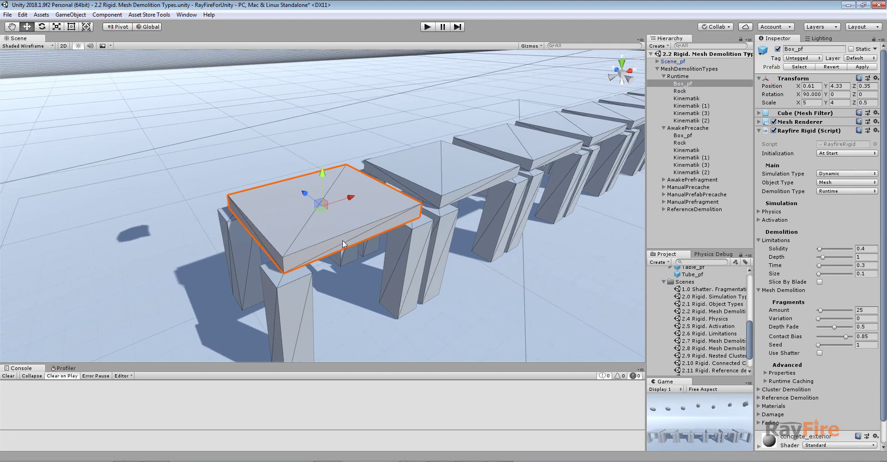
{"action": "scroll", "coordinate": [342, 240], "scroll_direction": "up", "scroll_amount": 1}
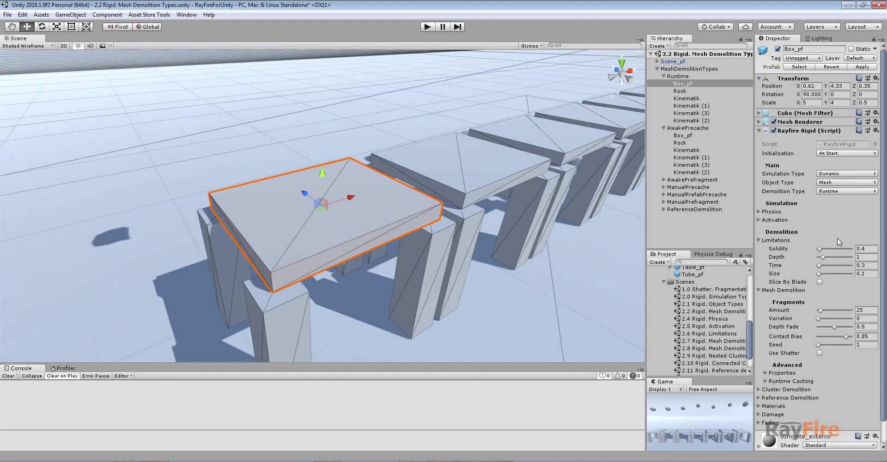
{"action": "left_click", "coordinate": [759, 240]}
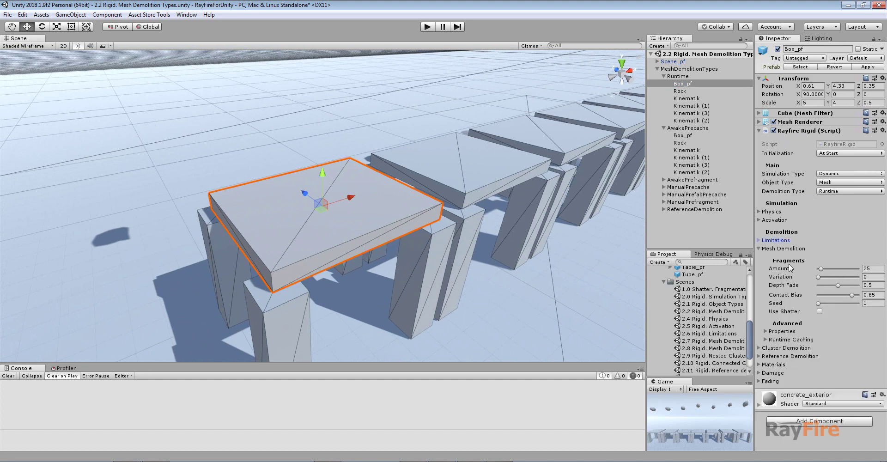
{"action": "left_click", "coordinate": [873, 268]}
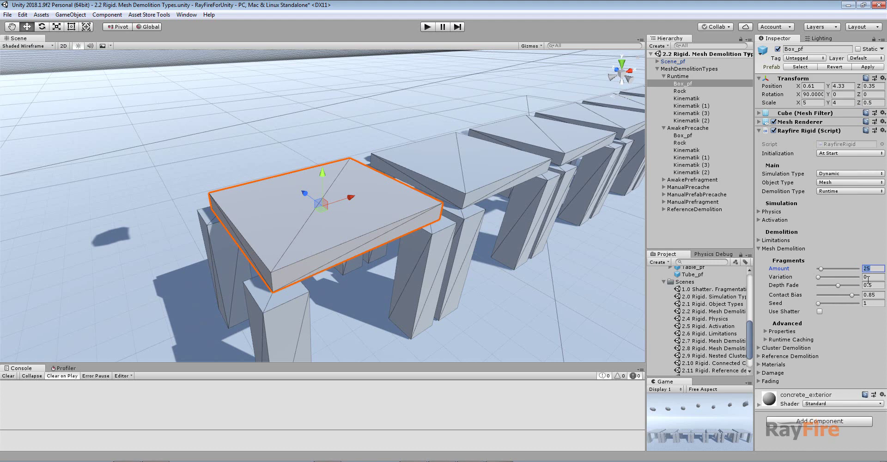
{"action": "middle_click_drag", "start_coordinate": [401, 196], "coordinate": [374, 191]}
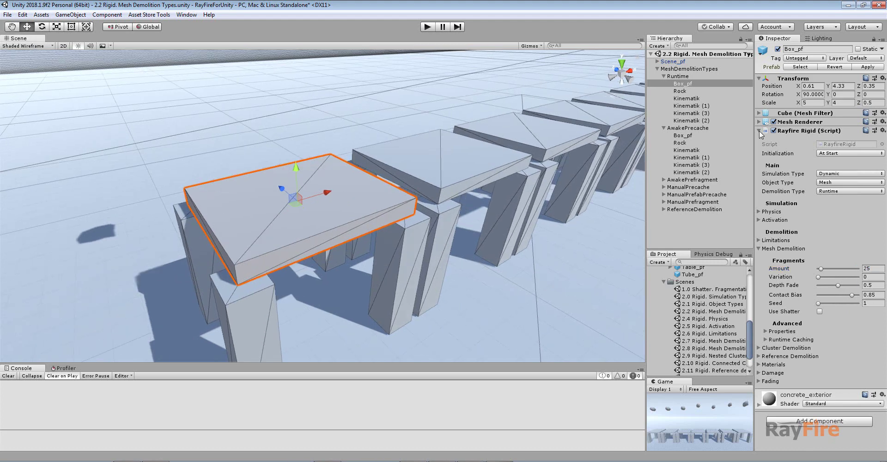
Run the scene, hide the console's info messages and initialize the Runtime group's rock to drop it onto the slab.
{"action": "left_click", "coordinate": [428, 27]}
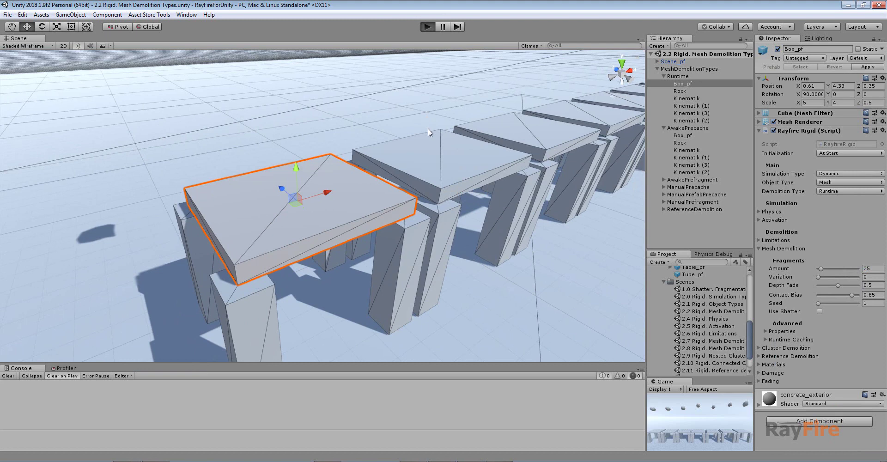
{"action": "scroll", "coordinate": [430, 133], "scroll_direction": "down", "scroll_amount": 8}
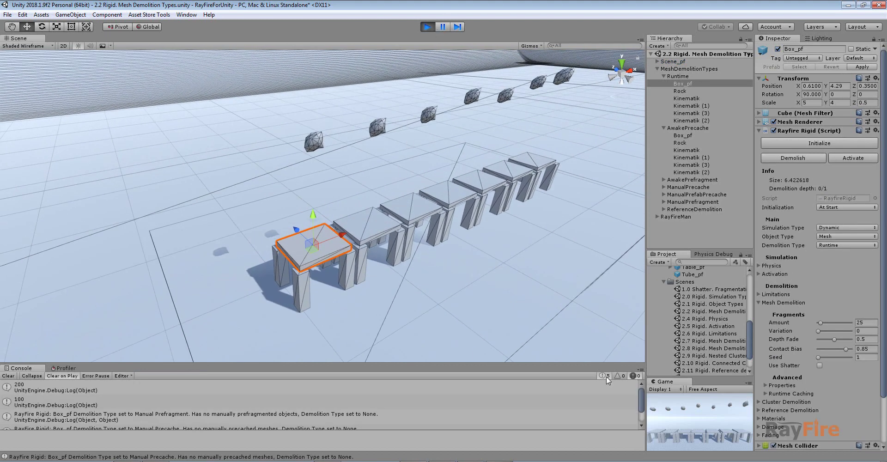
{"action": "left_click", "coordinate": [605, 376]}
{"action": "left_click", "coordinate": [314, 142]}
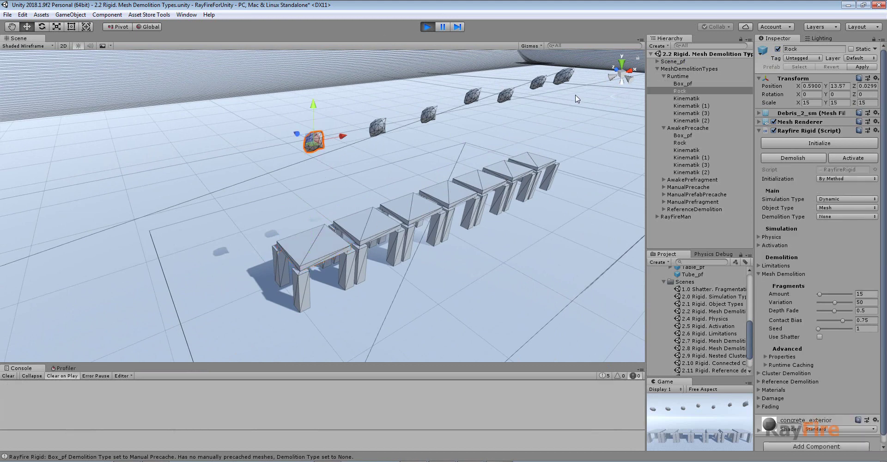
{"action": "left_click", "coordinate": [803, 143]}
{"action": "scroll", "coordinate": [336, 294], "scroll_direction": "up", "scroll_amount": 3}
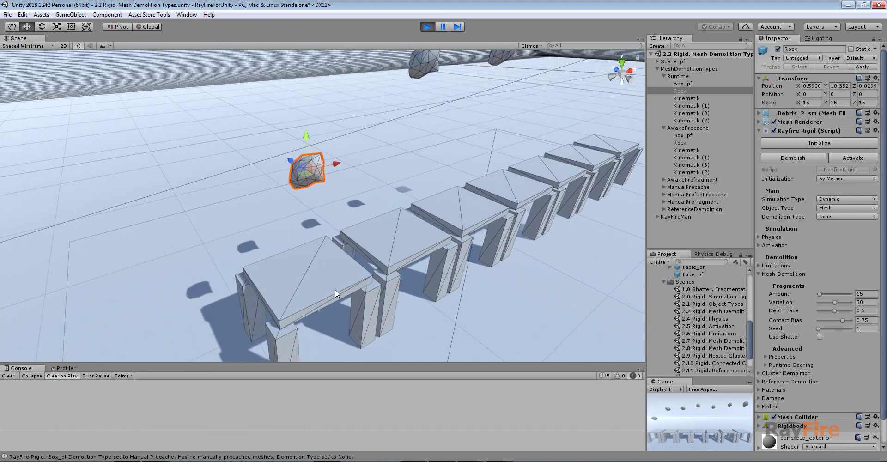
{"action": "middle_click_drag", "start_coordinate": [335, 290], "coordinate": [318, 209]}
{"action": "scroll", "coordinate": [318, 210], "scroll_direction": "up", "scroll_amount": 4}
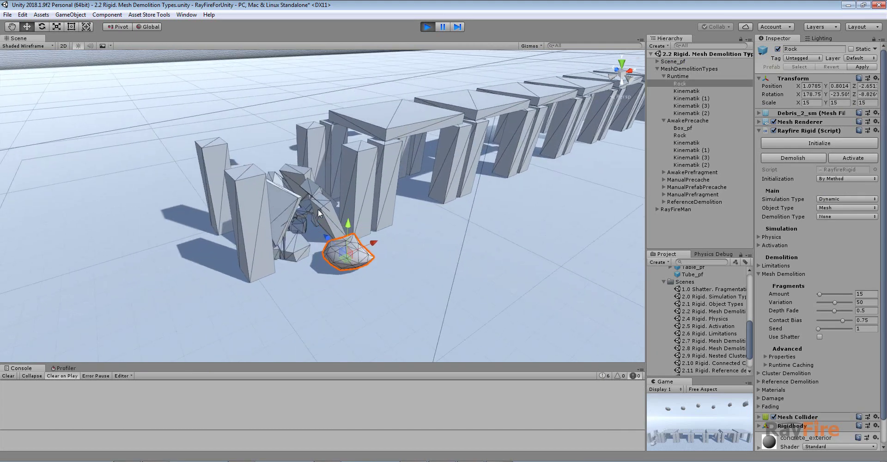
Select a large fragment of the broken slab, inspect its mesh asset, and stop the simulation.
{"action": "left_click", "coordinate": [319, 231]}
{"action": "scroll", "coordinate": [316, 253], "scroll_direction": "up", "scroll_amount": 4}
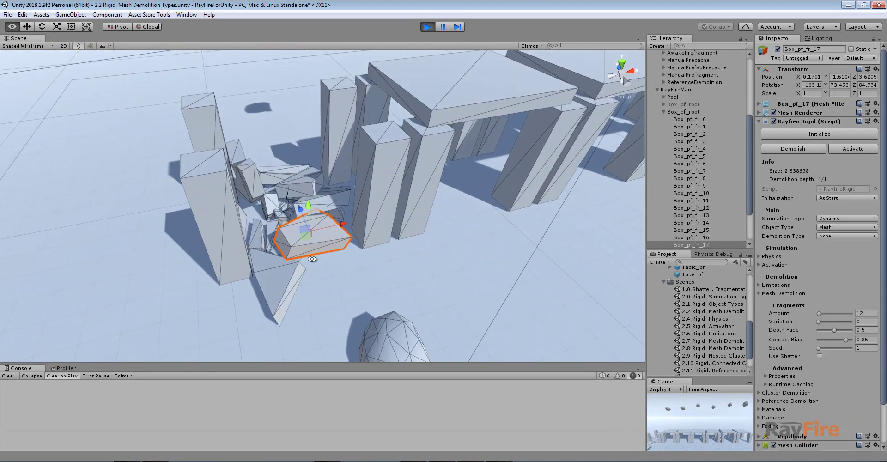
{"action": "left_click", "coordinate": [760, 104]}
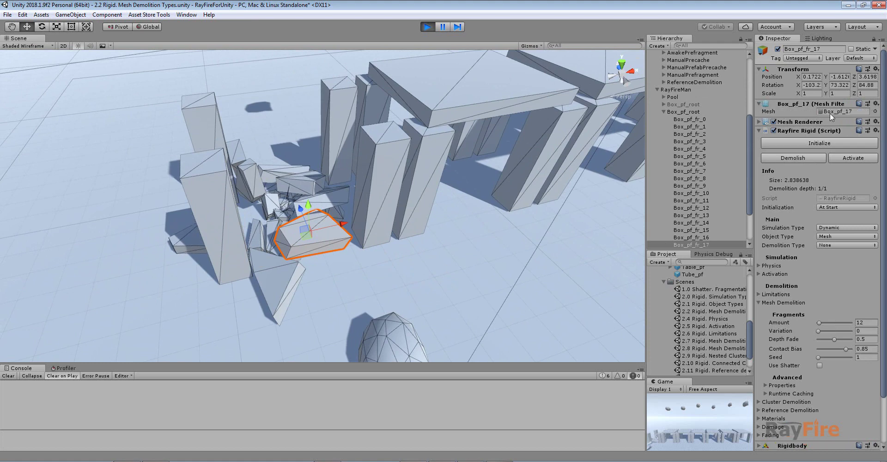
{"action": "double_click", "coordinate": [832, 112]}
{"action": "scroll", "coordinate": [699, 318], "scroll_direction": "up", "scroll_amount": 8}
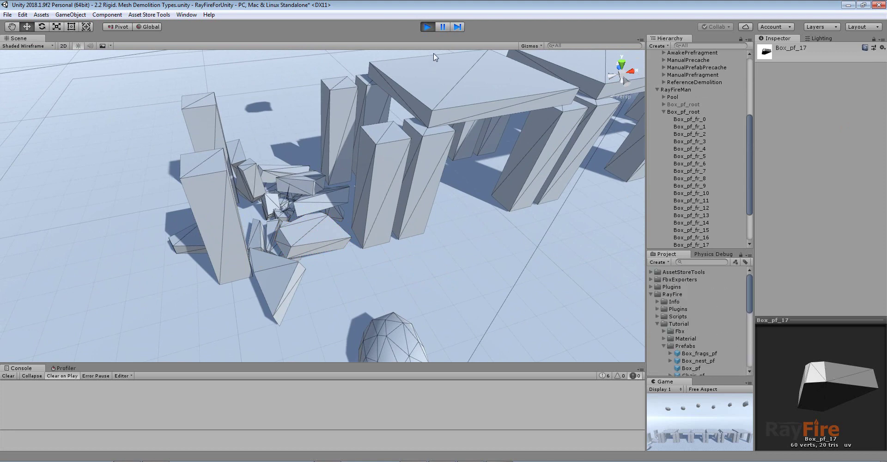
{"action": "left_click", "coordinate": [428, 27]}
Set the demolition depth limit of the Runtime group's Box_pf to 2.
{"action": "left_click", "coordinate": [305, 129]}
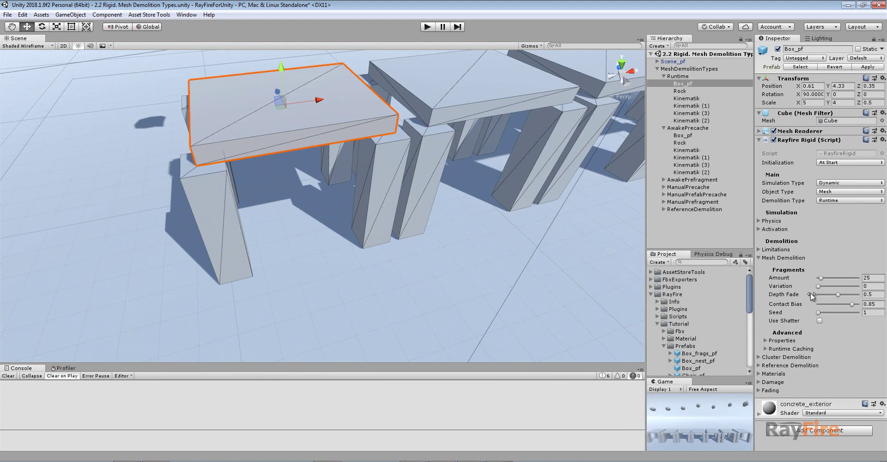
{"action": "left_click", "coordinate": [776, 250]}
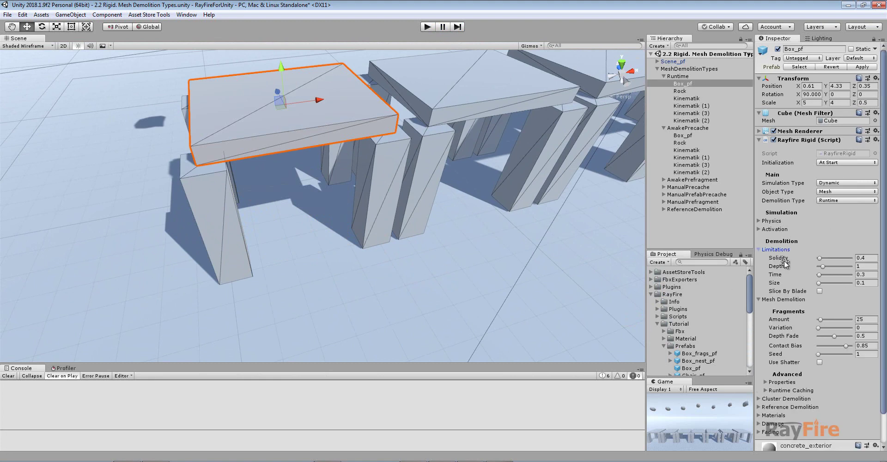
{"action": "left_click", "coordinate": [823, 266]}
{"action": "middle_click_drag", "start_coordinate": [419, 142], "coordinate": [385, 196]}
Run the scene again and initialize the Runtime group's rock above the slab with the new depth limit.
{"action": "left_click", "coordinate": [428, 27]}
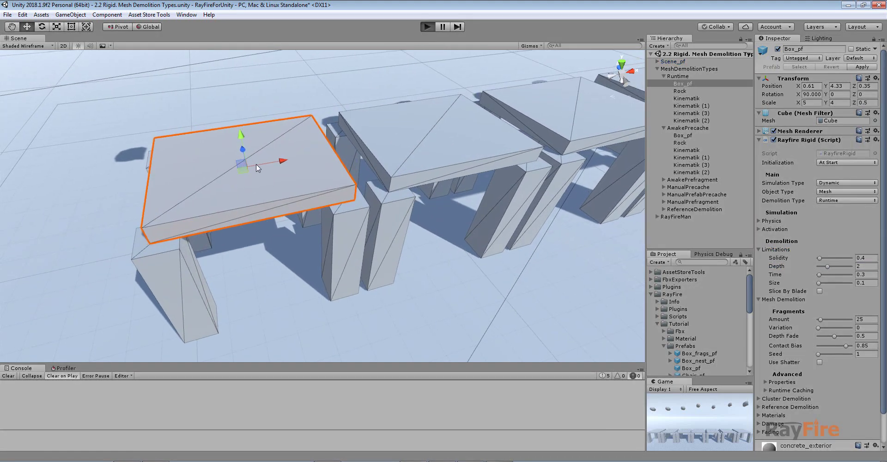
{"action": "middle_click_drag", "start_coordinate": [260, 160], "coordinate": [283, 188]}
{"action": "scroll", "coordinate": [284, 188], "scroll_direction": "down", "scroll_amount": 5}
{"action": "middle_click_drag", "start_coordinate": [285, 151], "coordinate": [283, 180]}
{"action": "left_click", "coordinate": [277, 100]}
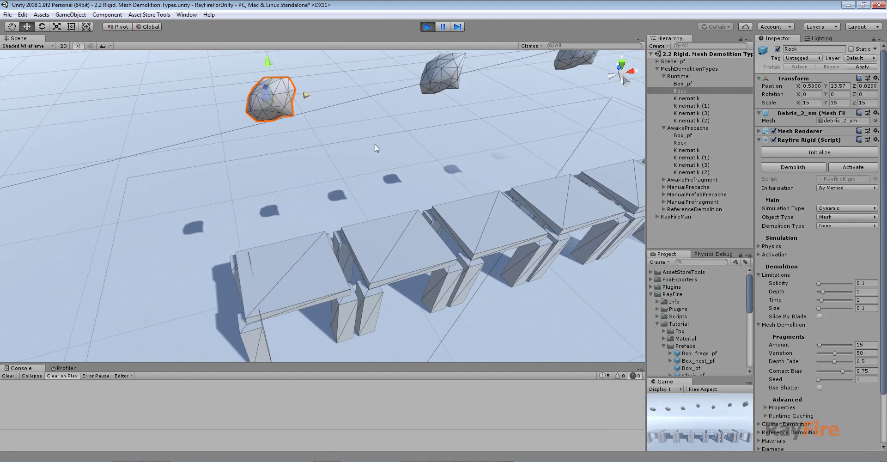
{"action": "left_click", "coordinate": [832, 152]}
{"action": "middle_click_drag", "start_coordinate": [393, 245], "coordinate": [387, 180]}
{"action": "scroll", "coordinate": [370, 197], "scroll_direction": "up", "scroll_amount": 4}
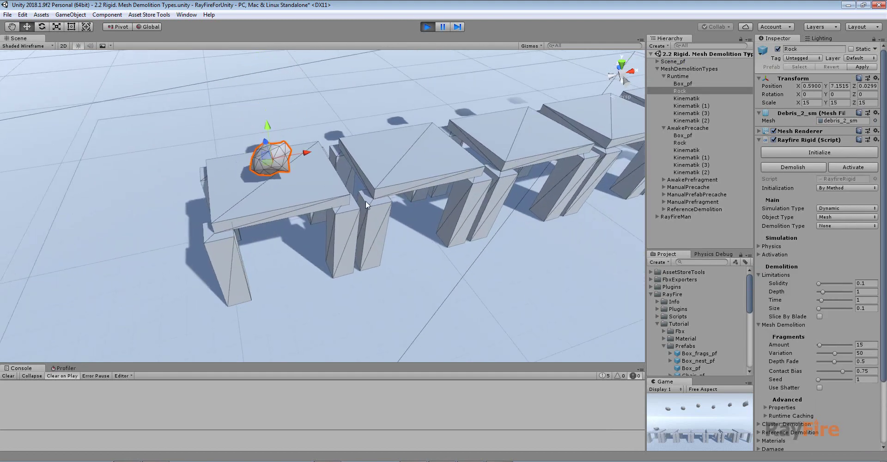
Select the shattered slab's pieces together and resume the paused simulation to watch them break further.
{"action": "left_click_drag", "start_coordinate": [165, 122], "coordinate": [330, 246]}
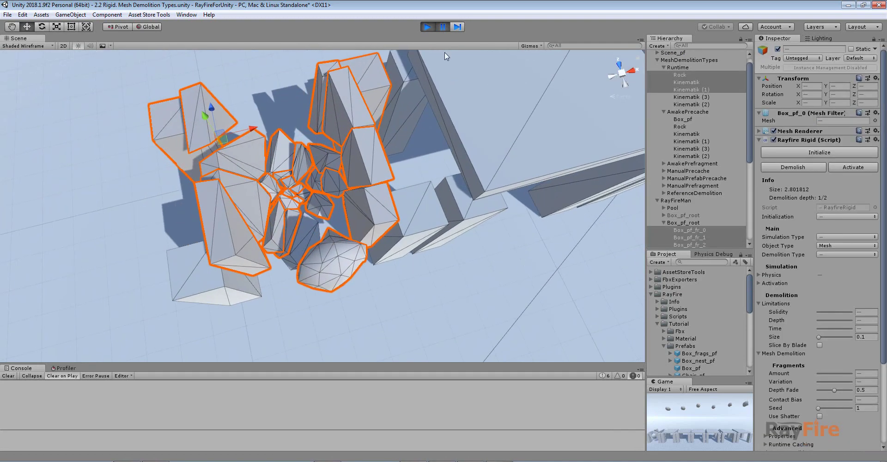
{"action": "left_click", "coordinate": [442, 27]}
{"action": "scroll", "coordinate": [286, 276], "scroll_direction": "up", "scroll_amount": 3}
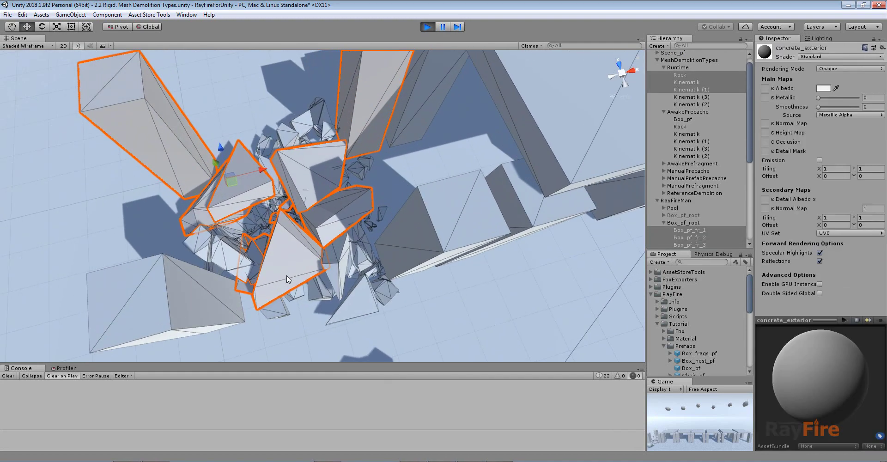
Lift one large slab fragment out beside the pillars, drop it to demolish it again, and stop the simulation.
{"action": "left_click", "coordinate": [258, 293]}
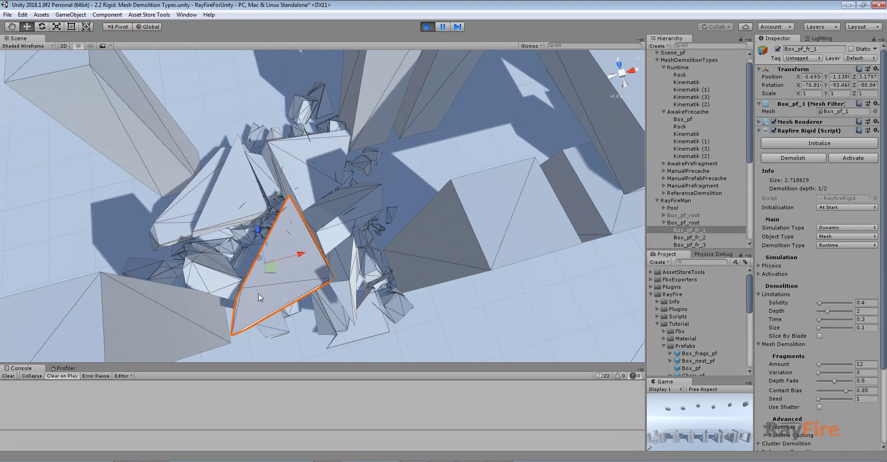
{"action": "left_click_drag", "start_coordinate": [259, 293], "coordinate": [320, 287], "text": "alt"}
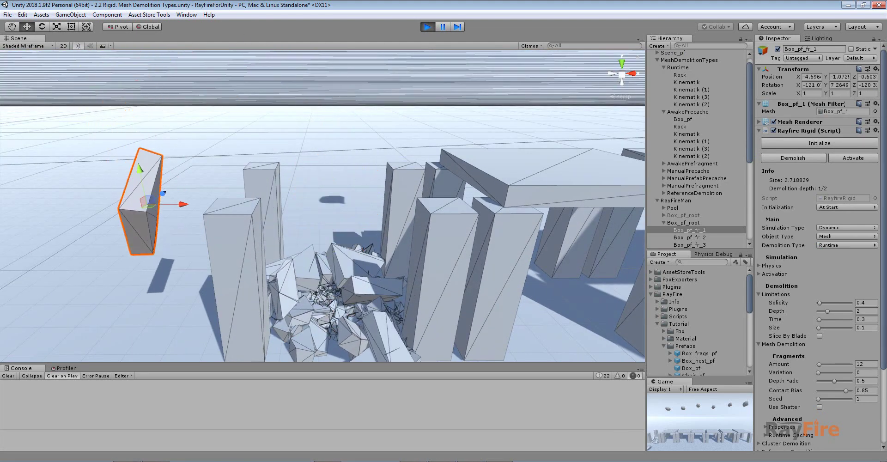
{"action": "left_click_drag", "start_coordinate": [208, 270], "coordinate": [198, 217]}
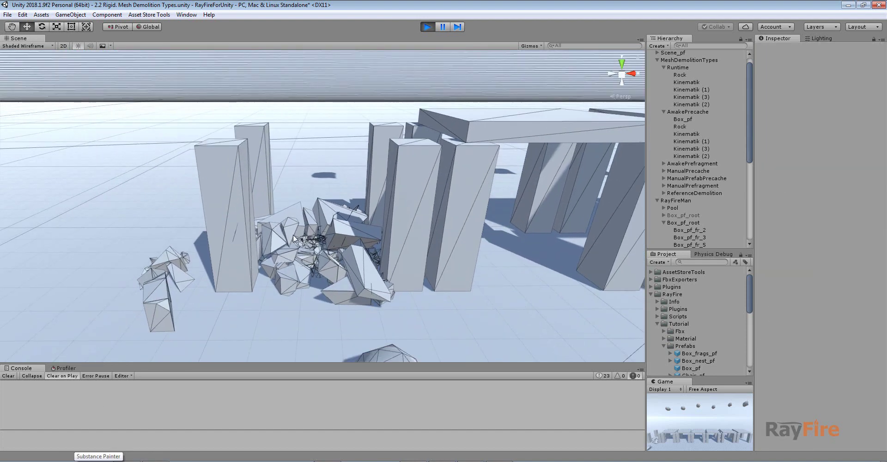
{"action": "left_click_drag", "start_coordinate": [317, 204], "coordinate": [290, 245], "text": "alt"}
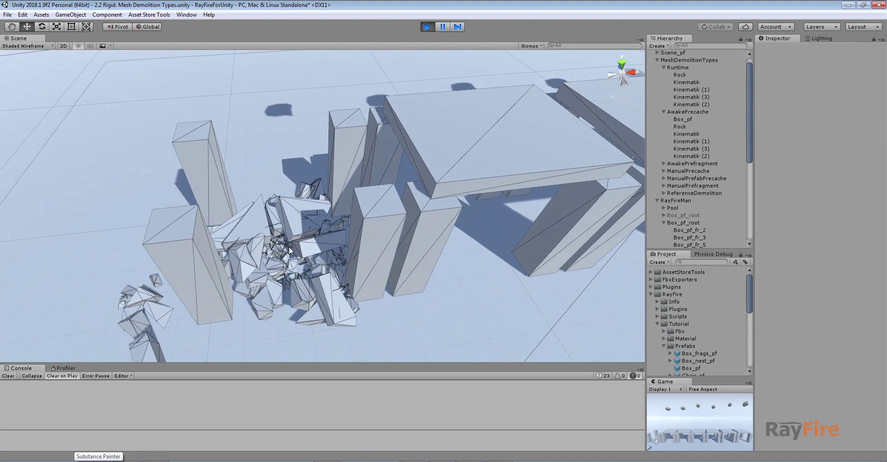
{"action": "left_click_drag", "start_coordinate": [229, 233], "coordinate": [254, 243], "text": "alt"}
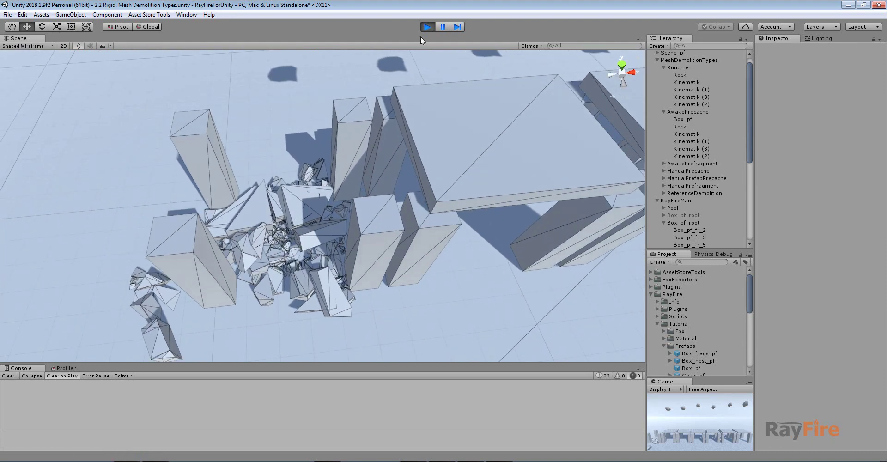
{"action": "left_click", "coordinate": [427, 26]}
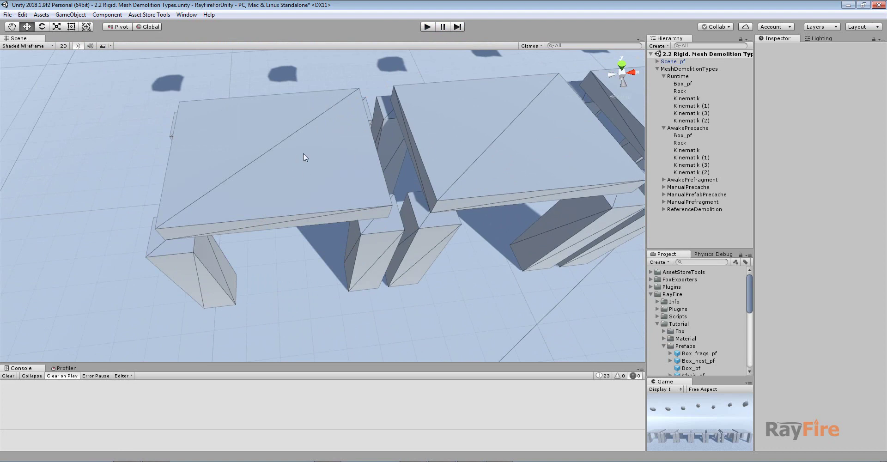
Select the Runtime group's Box_pf and open its Contact Bias value.
{"action": "left_click", "coordinate": [303, 154]}
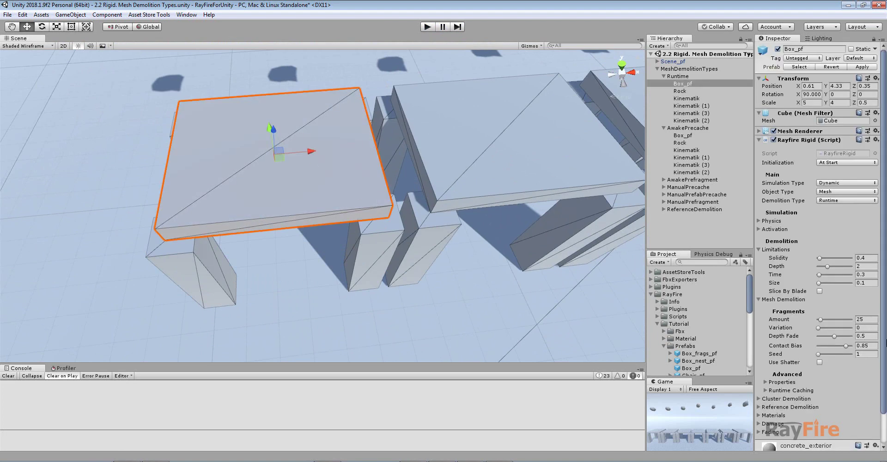
{"action": "left_click", "coordinate": [870, 346]}
{"action": "middle_click_drag", "start_coordinate": [339, 155], "coordinate": [318, 214]}
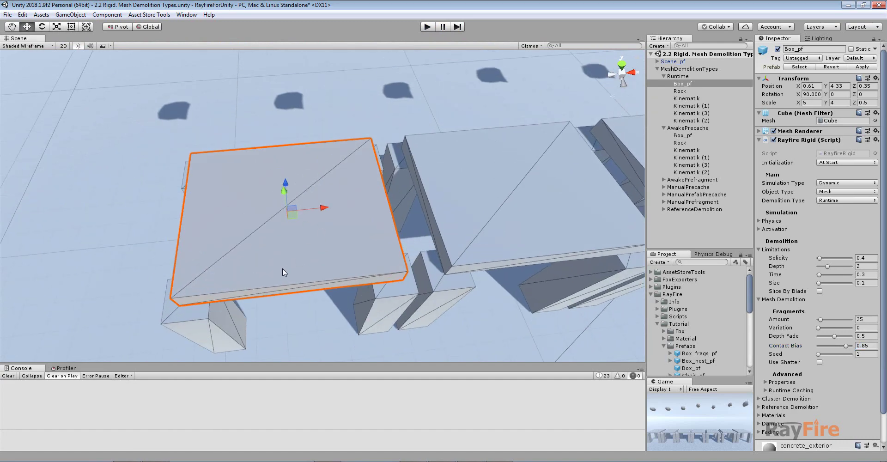
Move the Runtime group's rock along X to about -1.03, above the slab's outer side.
{"action": "scroll", "coordinate": [283, 272], "scroll_direction": "down", "scroll_amount": 10}
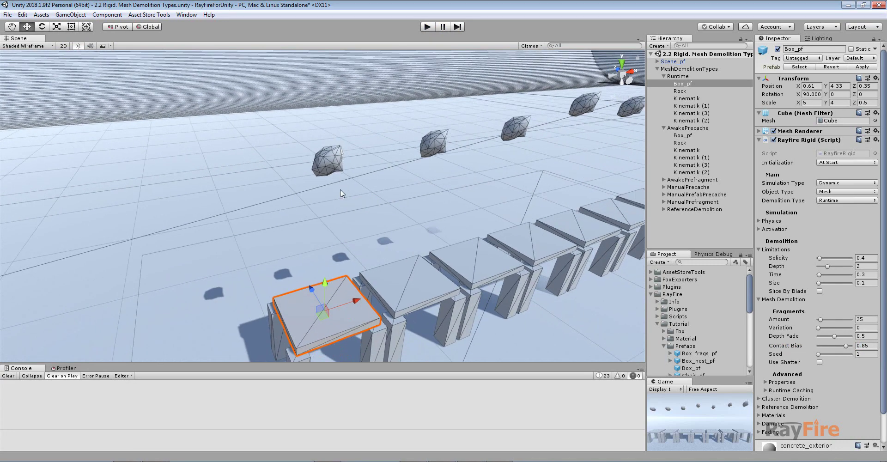
{"action": "left_click", "coordinate": [327, 160]}
{"action": "key", "text": "f"}
{"action": "left_click_drag", "start_coordinate": [337, 136], "coordinate": [300, 138]}
Run the scene, initialize the shifted rock and pause the simulation as it hits the slab.
{"action": "left_click", "coordinate": [428, 26]}
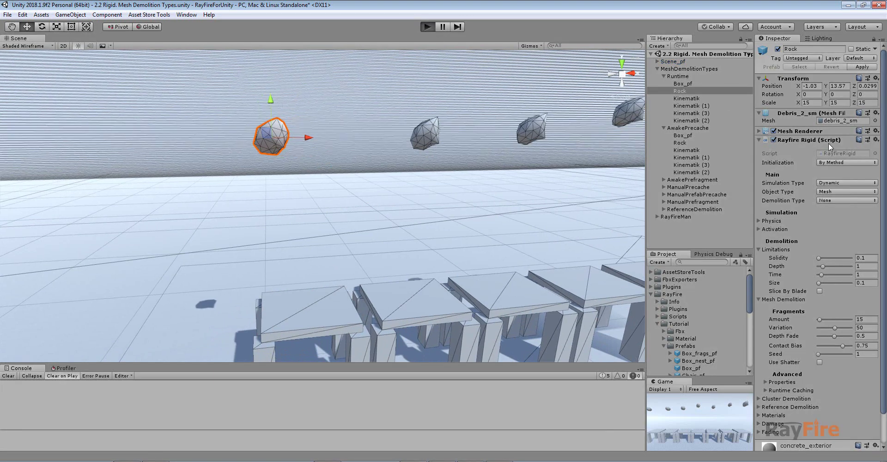
{"action": "left_click", "coordinate": [443, 26]}
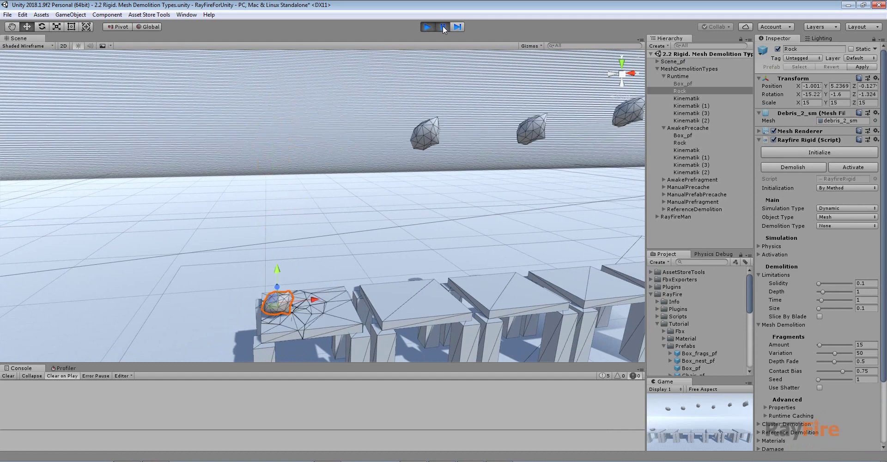
Examine the slab fragments around the rock's impact point, compare them with the far fragments, and stop the simulation.
{"action": "left_click_drag", "start_coordinate": [394, 102], "coordinate": [310, 301], "text": "alt"}
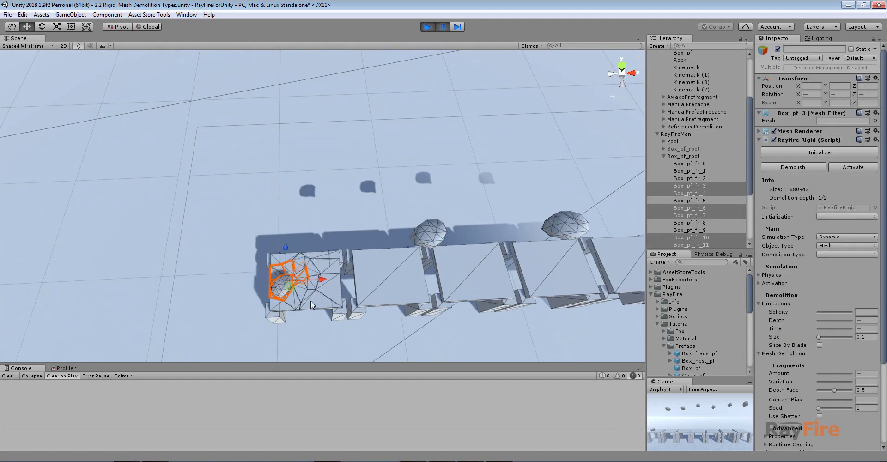
{"action": "key", "text": "f"}
{"action": "left_click_drag", "start_coordinate": [269, 280], "coordinate": [304, 206], "text": "alt"}
{"action": "left_click", "coordinate": [68, 167]}
{"action": "left_click_drag", "start_coordinate": [67, 167], "coordinate": [94, 184], "text": "alt"}
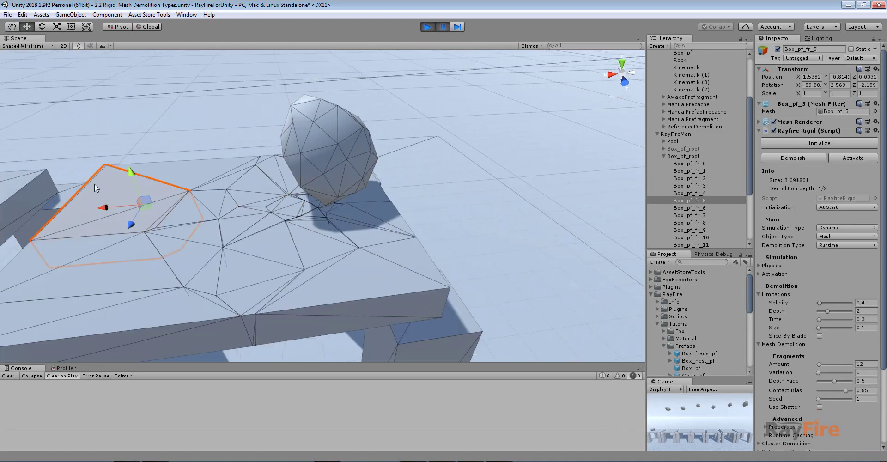
{"action": "left_click", "coordinate": [43, 293]}
{"action": "left_click_drag", "start_coordinate": [188, 320], "coordinate": [395, 211], "text": "alt"}
{"action": "left_click", "coordinate": [428, 25]}
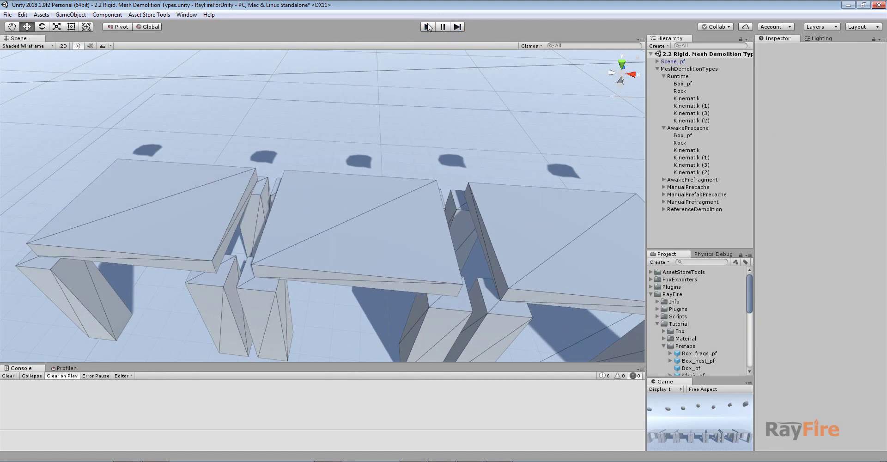
Select the AwakePrecache group's Box_pf and review its Demolition Type options, keeping Awake Precache.
{"action": "left_click", "coordinate": [342, 218]}
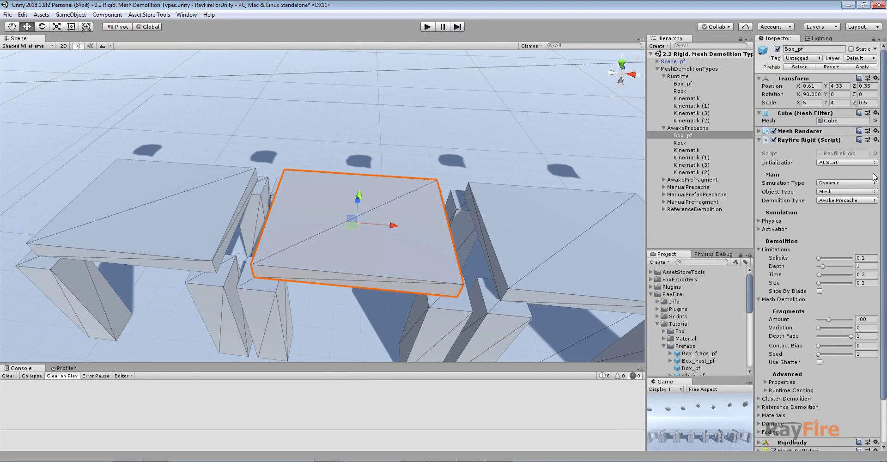
{"action": "left_click", "coordinate": [844, 201]}
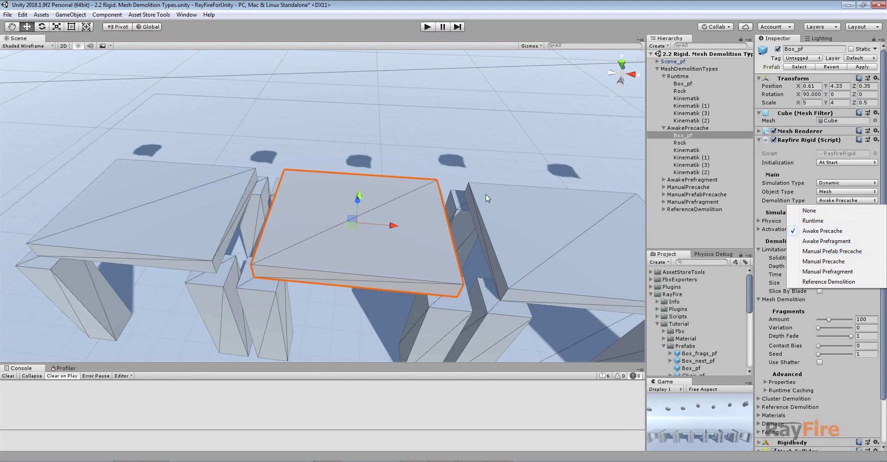
{"action": "left_click", "coordinate": [379, 199]}
{"action": "left_click_drag", "start_coordinate": [448, 179], "coordinate": [326, 207], "text": "alt"}
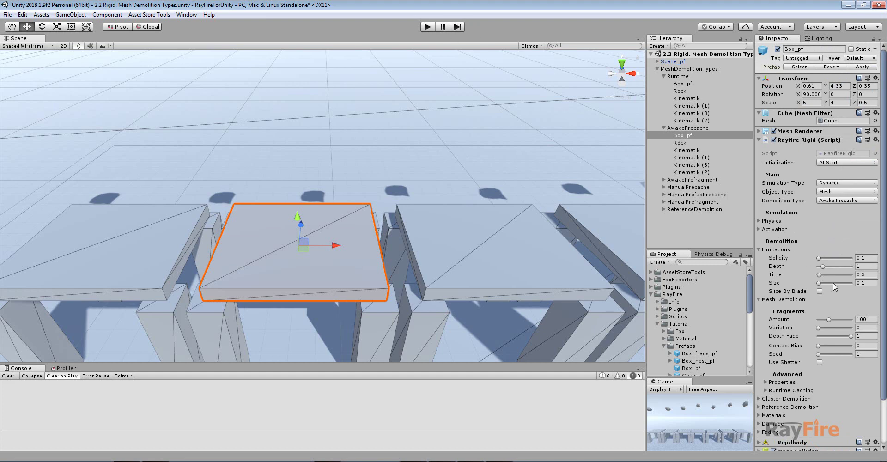
Run the scene and initialize the AwakePrecache group's rock above its slab.
{"action": "left_click", "coordinate": [429, 27]}
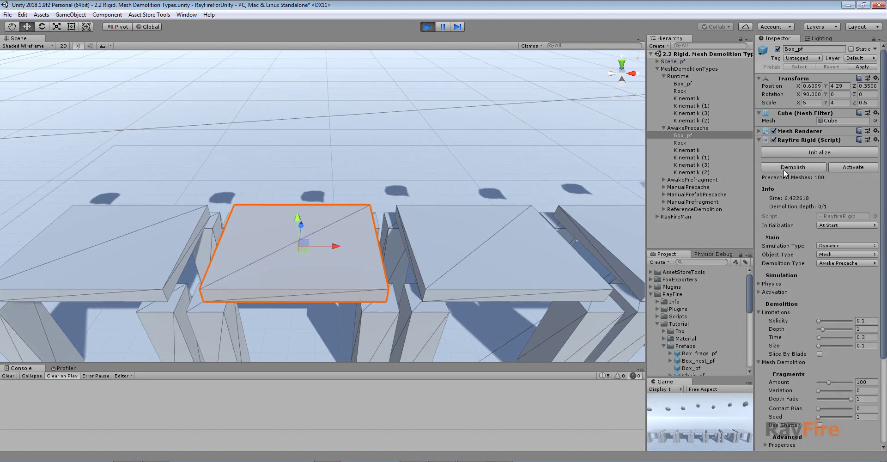
{"action": "scroll", "coordinate": [396, 207], "scroll_direction": "down", "scroll_amount": 8}
{"action": "middle_click_drag", "start_coordinate": [335, 208], "coordinate": [326, 241]}
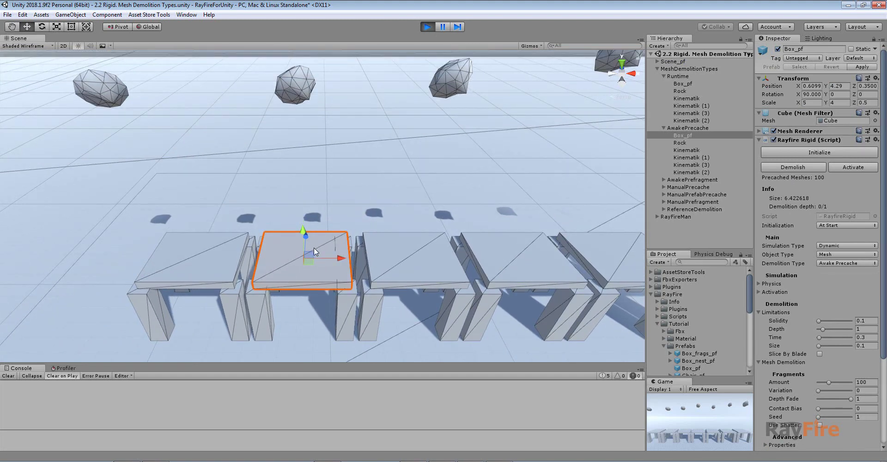
{"action": "left_click", "coordinate": [289, 94]}
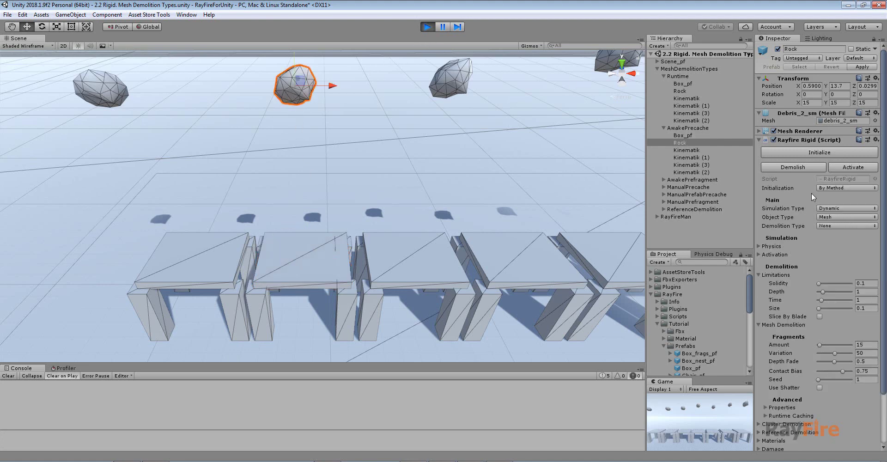
{"action": "left_click", "coordinate": [838, 162]}
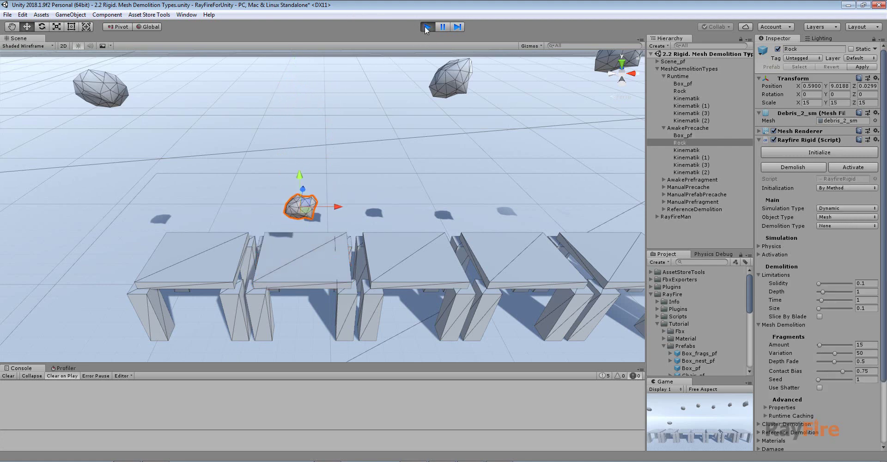
Inspect the broken AwakePrecache slab's fragments between the pillars and stop the simulation.
{"action": "scroll", "coordinate": [341, 268], "scroll_direction": "up", "scroll_amount": 5}
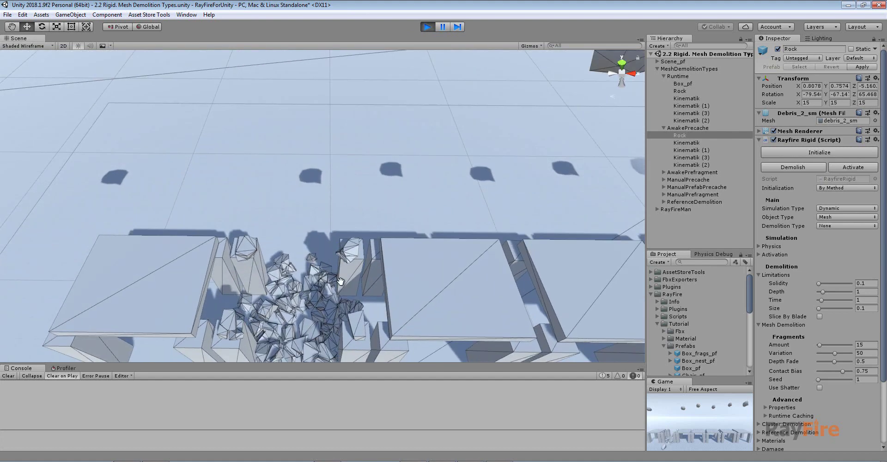
{"action": "scroll", "coordinate": [340, 281], "scroll_direction": "down", "scroll_amount": 3}
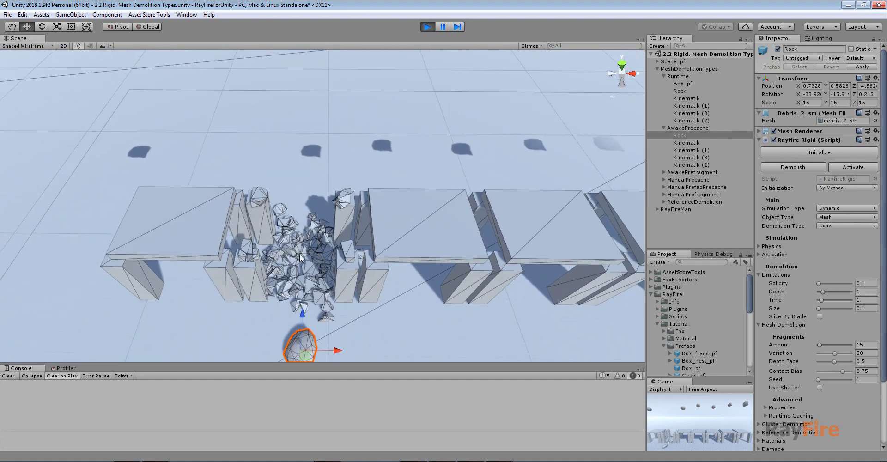
{"action": "scroll", "coordinate": [301, 258], "scroll_direction": "up", "scroll_amount": 1}
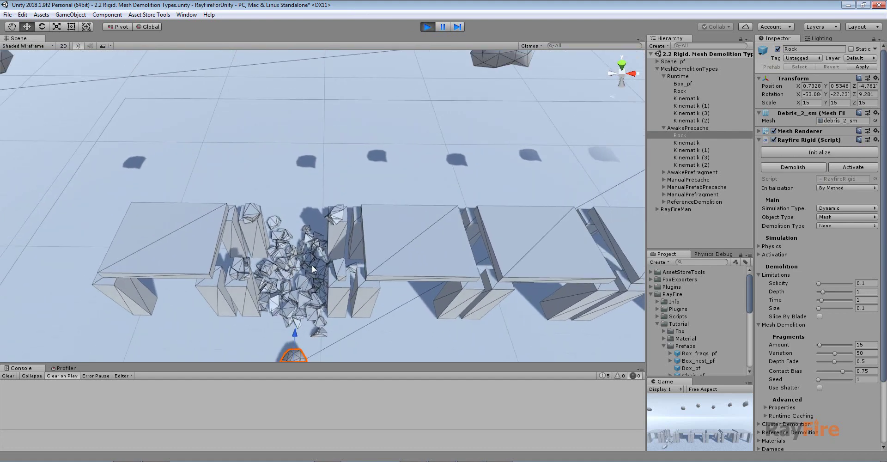
{"action": "middle_click_drag", "start_coordinate": [279, 262], "coordinate": [284, 281]}
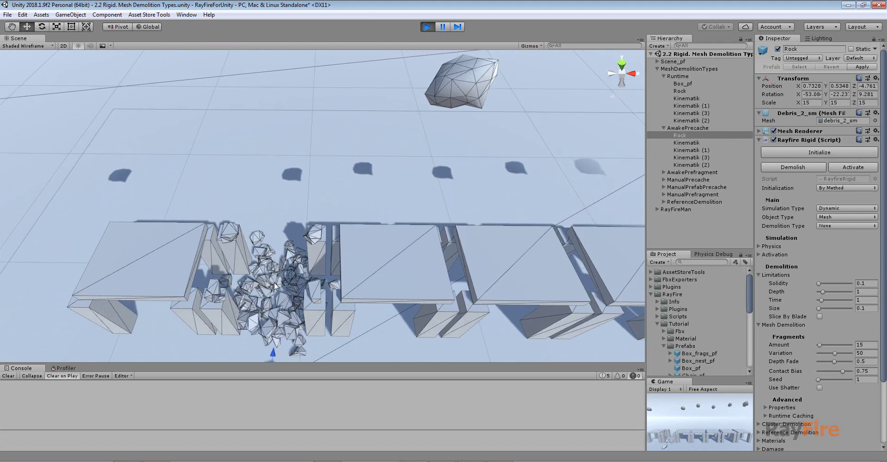
{"action": "left_click", "coordinate": [427, 26]}
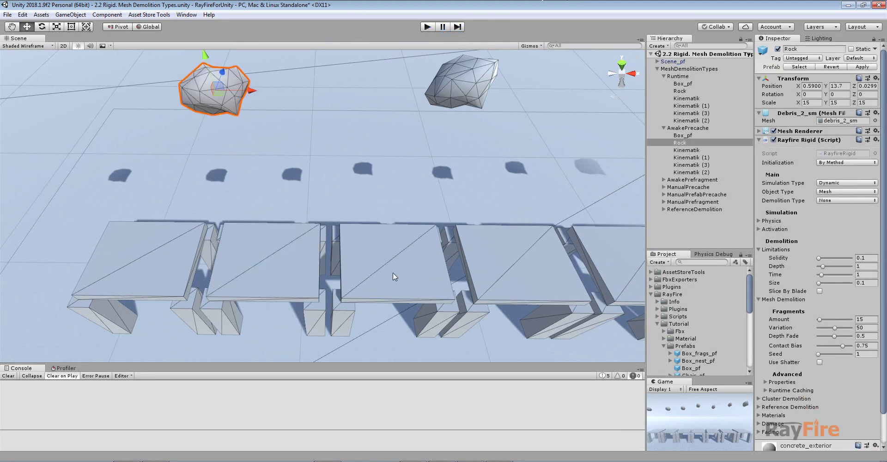
Select the AwakePrefragment group's Box_pf, frame its slab in the scene, and run the simulation.
{"action": "left_click", "coordinate": [407, 269]}
{"action": "middle_click_drag", "start_coordinate": [536, 259], "coordinate": [451, 251]}
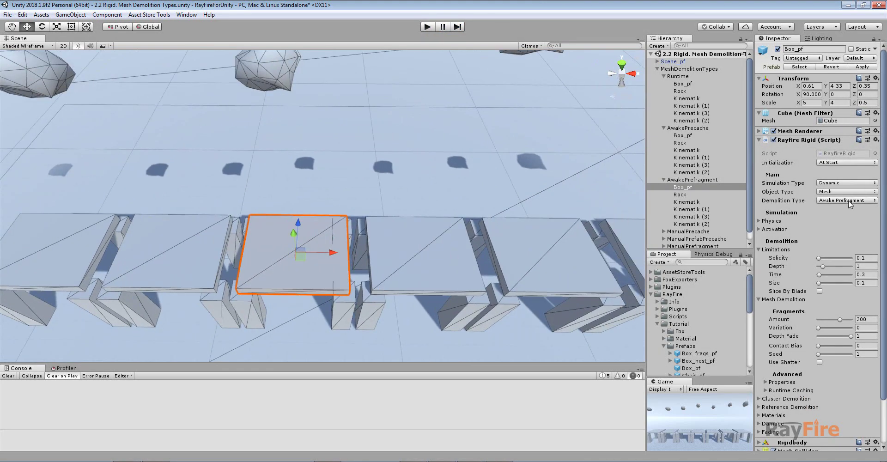
{"action": "left_click_drag", "start_coordinate": [475, 264], "coordinate": [472, 194], "text": "alt"}
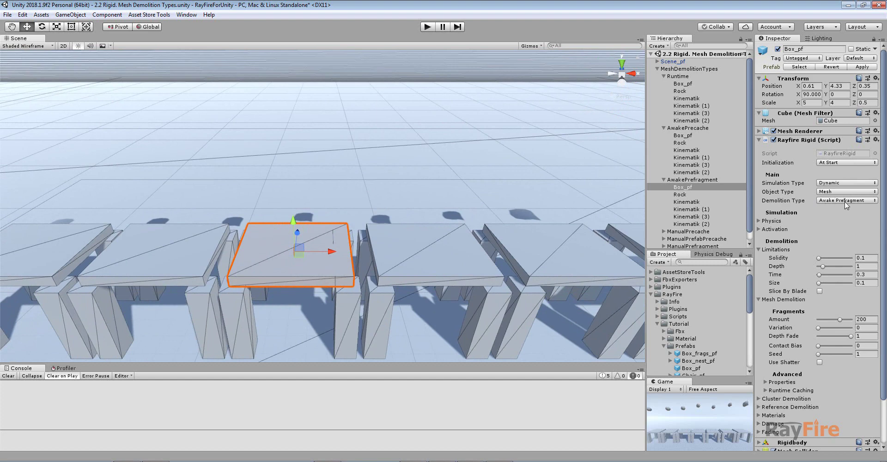
{"action": "scroll", "coordinate": [838, 376], "scroll_direction": "down", "scroll_amount": 3}
{"action": "left_click", "coordinate": [428, 27]}
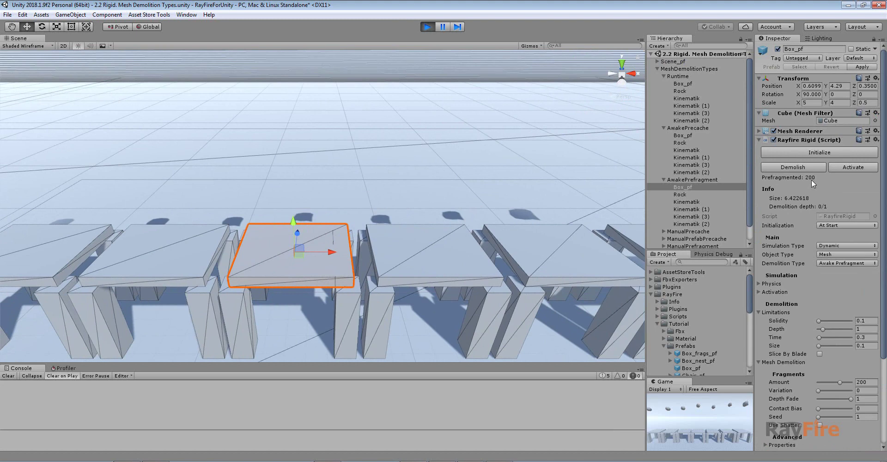
Collapse the Runtime, AwakePrecache and AwakePrefragment groups and expand RayFireMan's Box_pf_root to list the prefragmented objects.
{"action": "left_click", "coordinate": [664, 76]}
{"action": "left_click", "coordinate": [663, 84]}
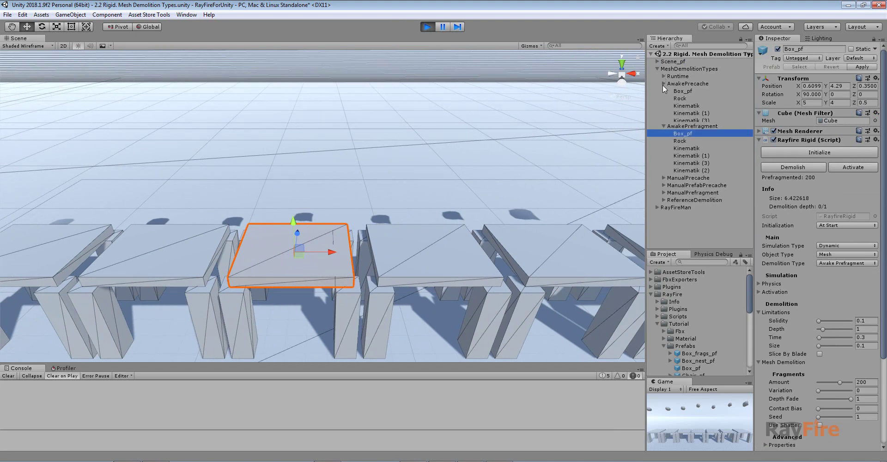
{"action": "left_click", "coordinate": [664, 91]}
{"action": "left_click", "coordinate": [657, 127]}
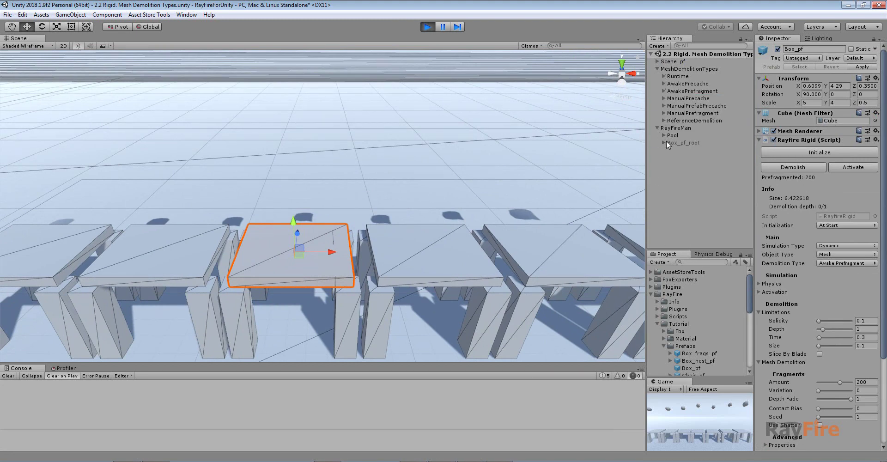
{"action": "left_click", "coordinate": [676, 143]}
{"action": "left_click", "coordinate": [664, 143]}
{"action": "scroll", "coordinate": [712, 129], "scroll_direction": "down", "scroll_amount": 2}
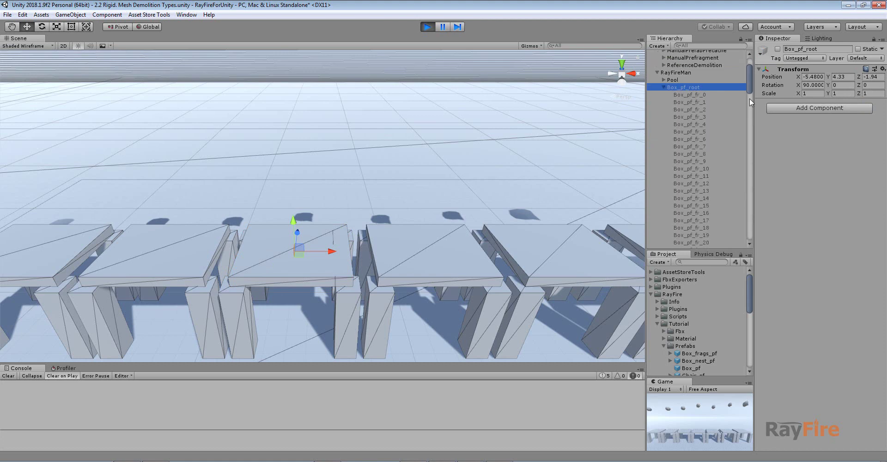
Check the Rayfire Rigid settings of Box_pf_fr_3 and Box_pf_fr_9, then collapse Box_pf_root.
{"action": "left_click", "coordinate": [707, 117]}
{"action": "left_click", "coordinate": [704, 161]}
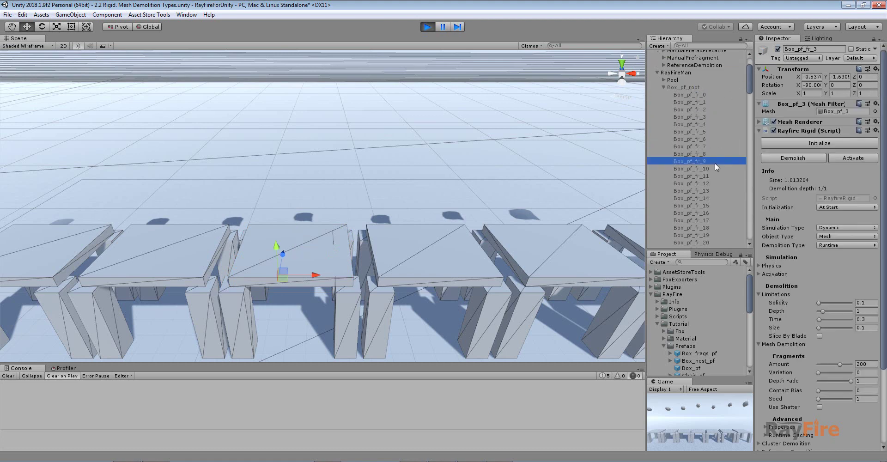
{"action": "scroll", "coordinate": [825, 300], "scroll_direction": "down", "scroll_amount": 4}
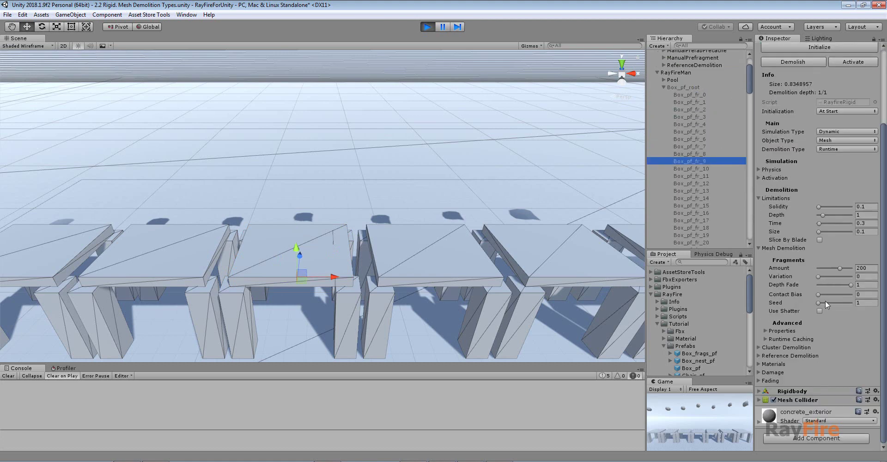
{"action": "scroll", "coordinate": [806, 203], "scroll_direction": "up", "scroll_amount": 4}
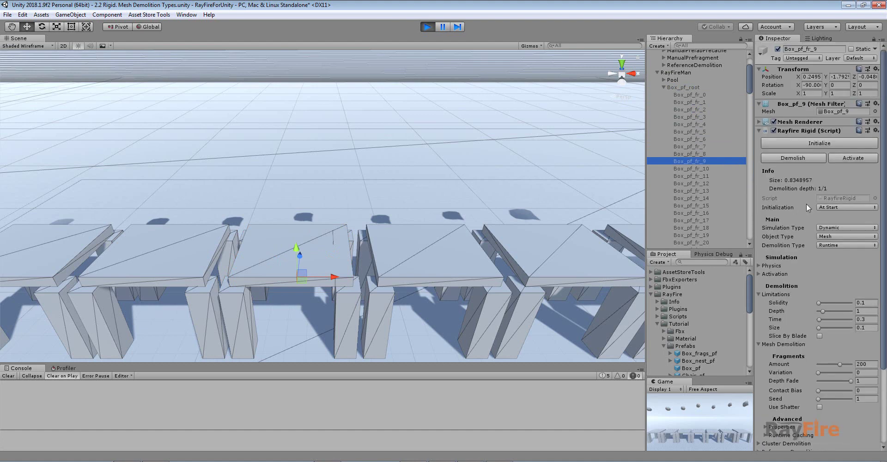
{"action": "left_click", "coordinate": [664, 87]}
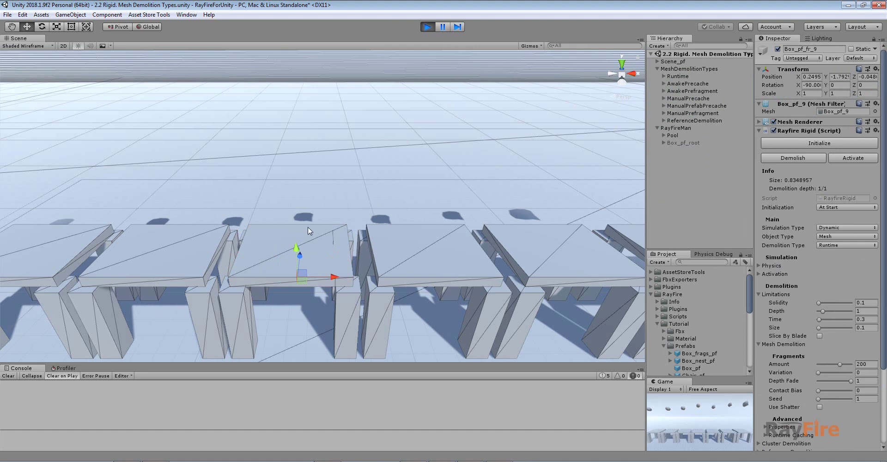
Check the AwakePrefragment slab's fragment Amount, initialize the rock above it, view the demolition and stop the simulation.
{"action": "left_click", "coordinate": [325, 236]}
{"action": "left_click_drag", "start_coordinate": [871, 382], "coordinate": [828, 379]}
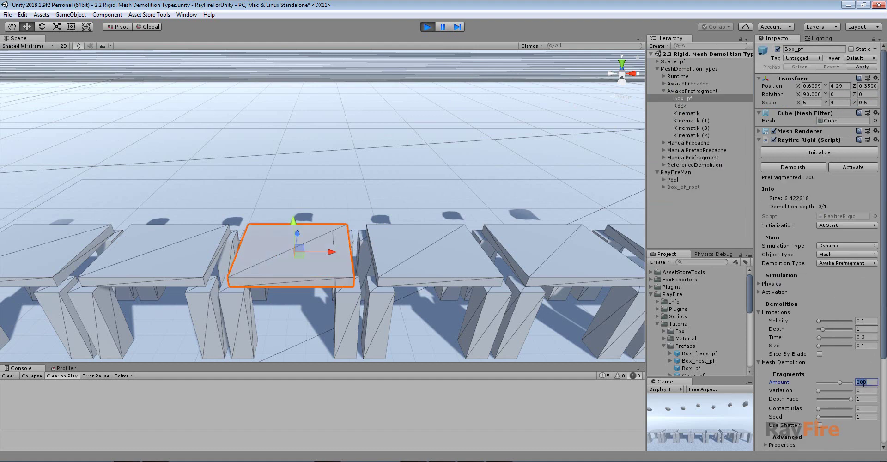
{"action": "scroll", "coordinate": [417, 273], "scroll_direction": "down", "scroll_amount": 3}
{"action": "scroll", "coordinate": [366, 143], "scroll_direction": "down", "scroll_amount": 3}
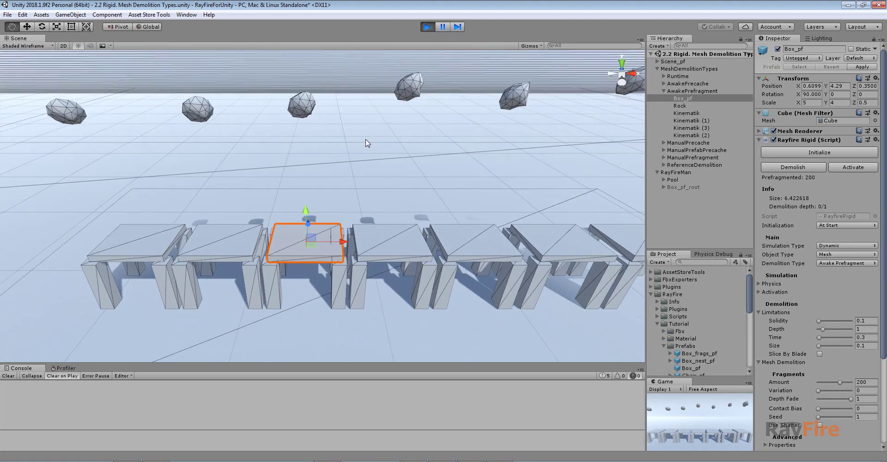
{"action": "left_click", "coordinate": [315, 110]}
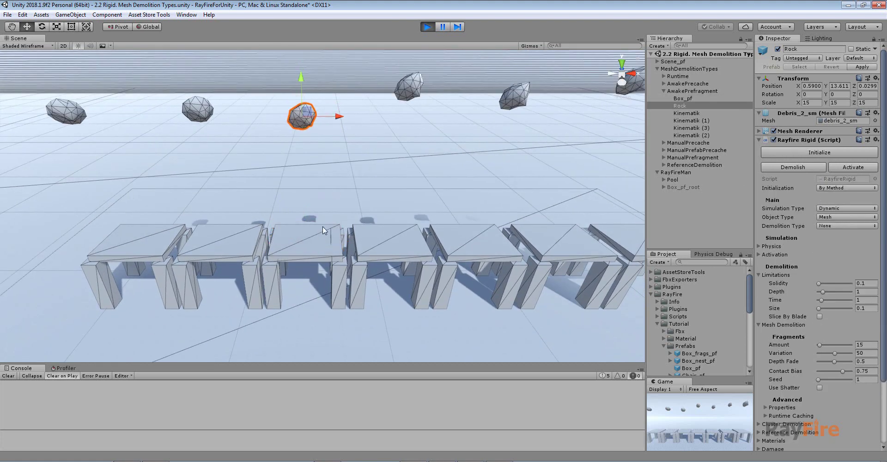
{"action": "scroll", "coordinate": [328, 245], "scroll_direction": "up", "scroll_amount": 3}
{"action": "scroll", "coordinate": [332, 262], "scroll_direction": "up", "scroll_amount": 2}
{"action": "scroll", "coordinate": [283, 267], "scroll_direction": "up", "scroll_amount": 3}
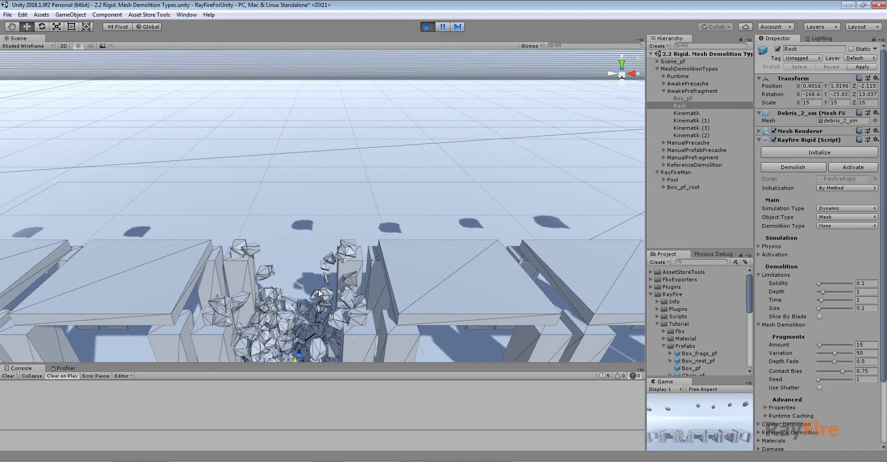
{"action": "left_click", "coordinate": [427, 28]}
Select the ManualPrecache group's Box_pf, precache its meshes with Scene Precache, and run the scene.
{"action": "scroll", "coordinate": [403, 199], "scroll_direction": "down", "scroll_amount": 3}
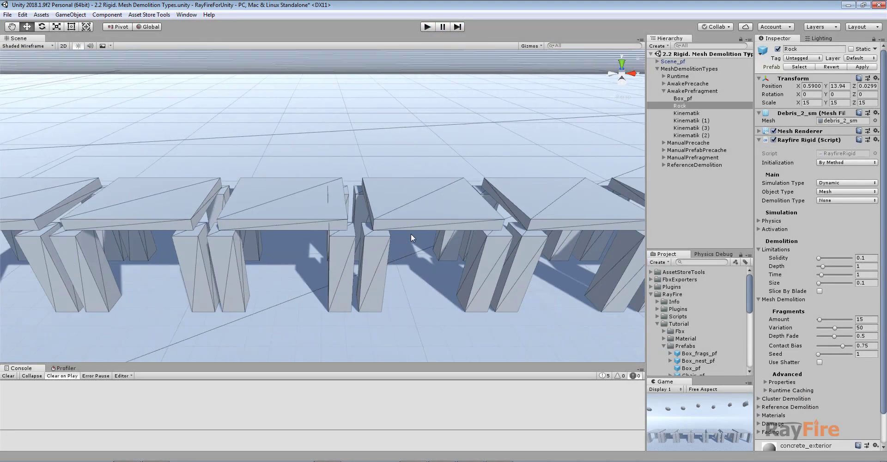
{"action": "left_click", "coordinate": [400, 199]}
{"action": "middle_click_drag", "start_coordinate": [400, 199], "coordinate": [329, 228]}
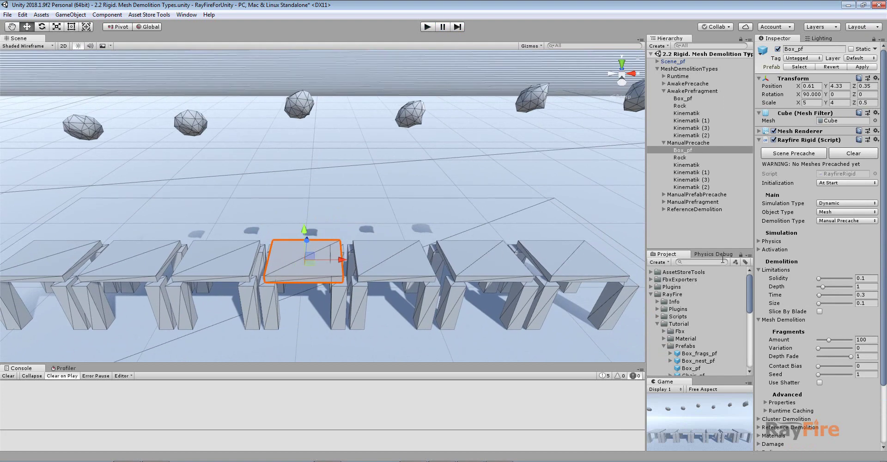
{"action": "left_click", "coordinate": [786, 157]}
{"action": "left_click", "coordinate": [428, 26]}
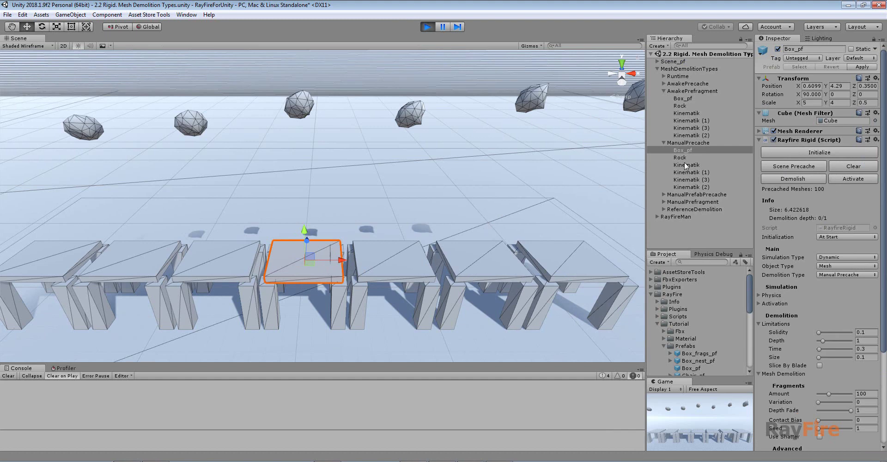
Initialize the ManualPrecache group's rock, view the slab's demolition up close, and stop the simulation.
{"action": "left_click", "coordinate": [310, 106]}
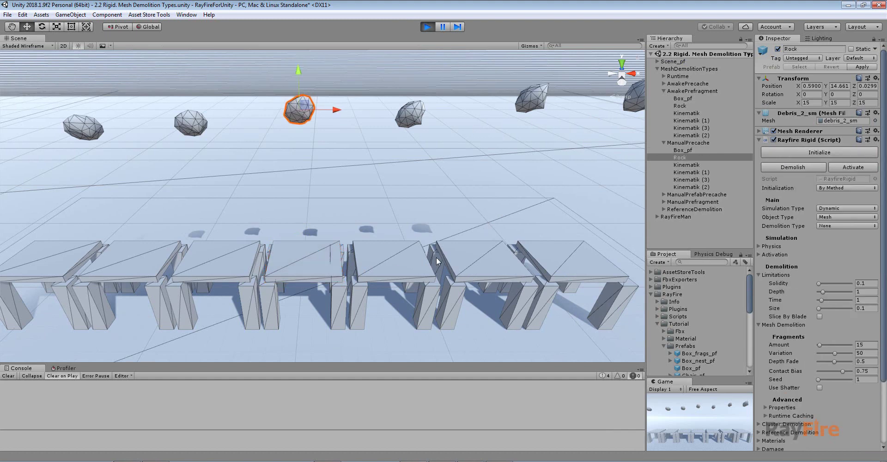
{"action": "middle_click_drag", "start_coordinate": [322, 206], "coordinate": [322, 182]}
{"action": "scroll", "coordinate": [322, 185], "scroll_direction": "up", "scroll_amount": 2}
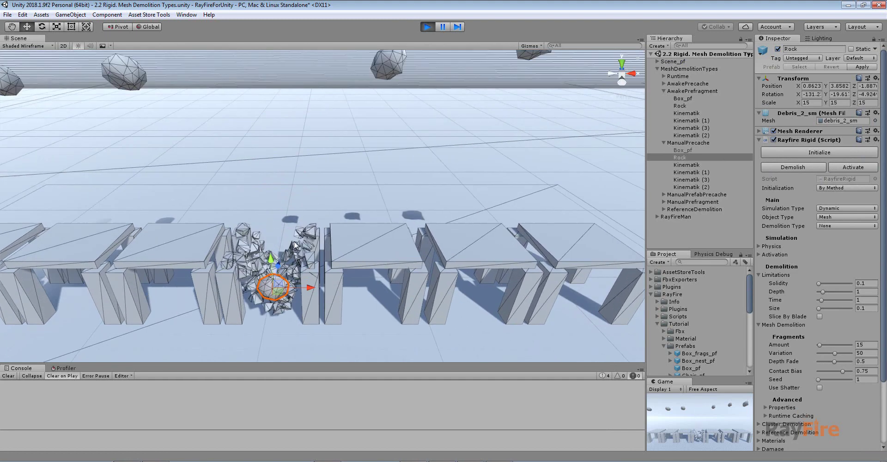
{"action": "left_click", "coordinate": [424, 28]}
Set the Demolition Type of the ManualPrefabPrecache group's Box_pf to Manual Prefab Precache.
{"action": "left_click", "coordinate": [365, 254]}
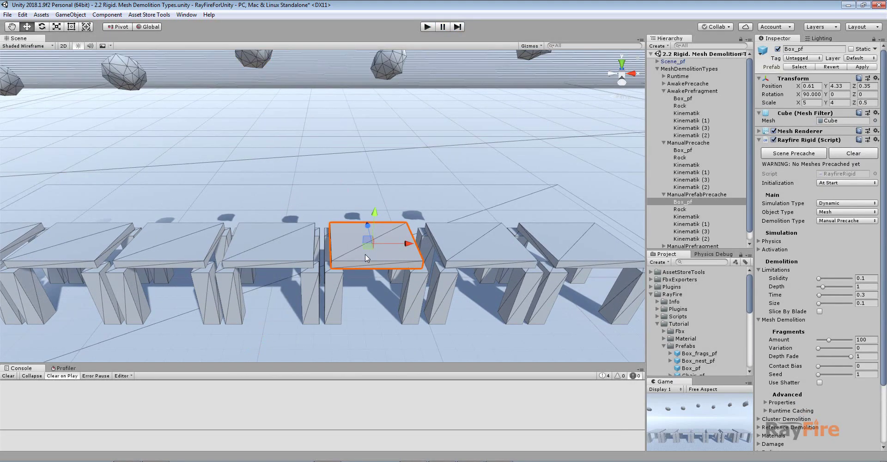
{"action": "left_click", "coordinate": [845, 222]}
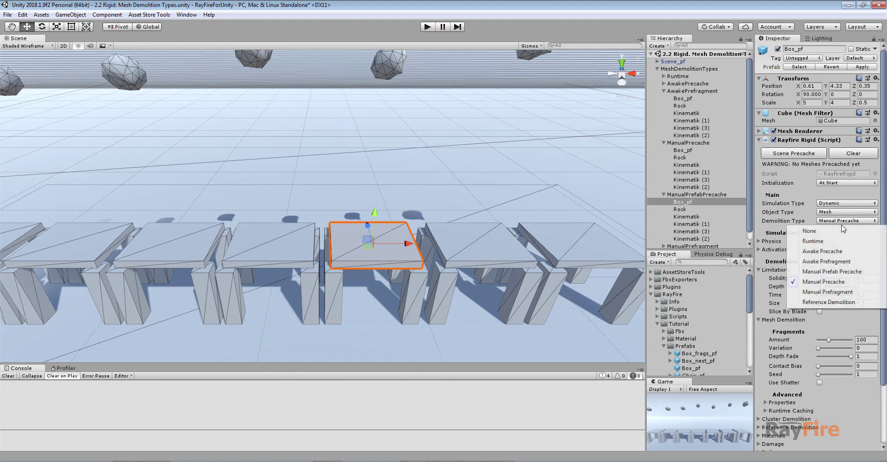
{"action": "left_click", "coordinate": [831, 272]}
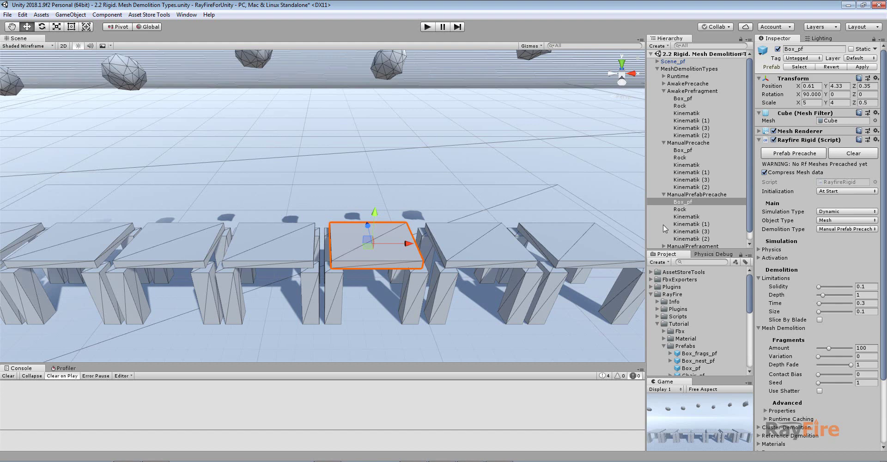
Save the ManualPrecache group's precached Box_pf as a prefab asset in the project and place an instance of it in the scene.
{"action": "left_click", "coordinate": [692, 150]}
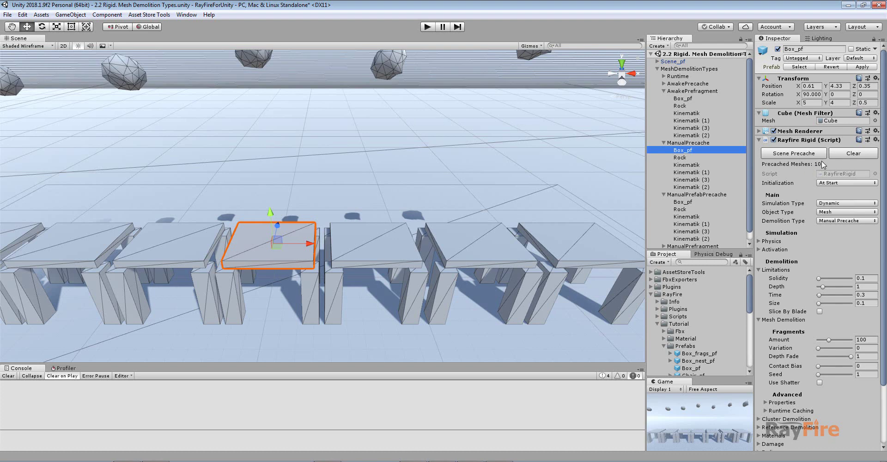
{"action": "left_click_drag", "start_coordinate": [359, 251], "coordinate": [680, 285], "text": "alt"}
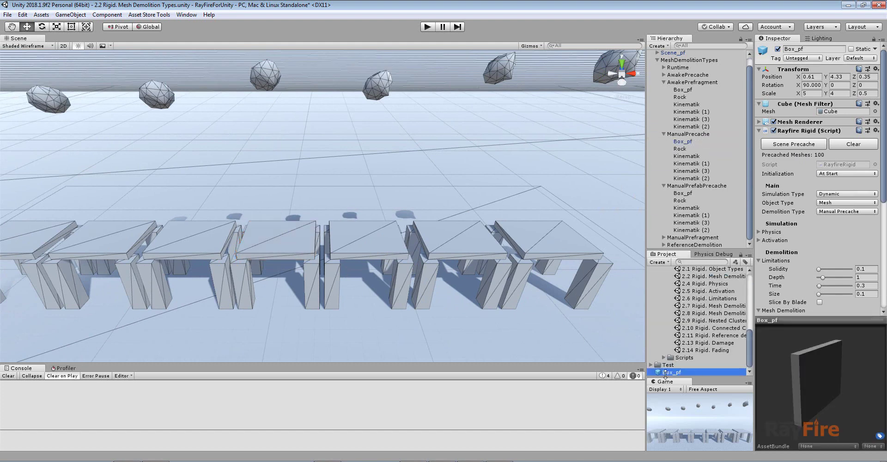
{"action": "left_click_drag", "start_coordinate": [666, 373], "coordinate": [437, 342]}
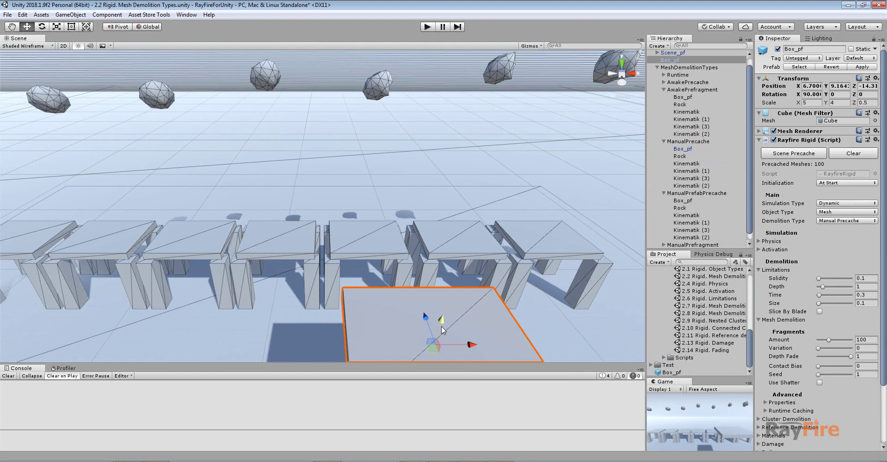
Move the new Box_pf instance above the row of slabs, to about X 0.48 and Z -2.14.
{"action": "scroll", "coordinate": [596, 240], "scroll_direction": "down", "scroll_amount": 3}
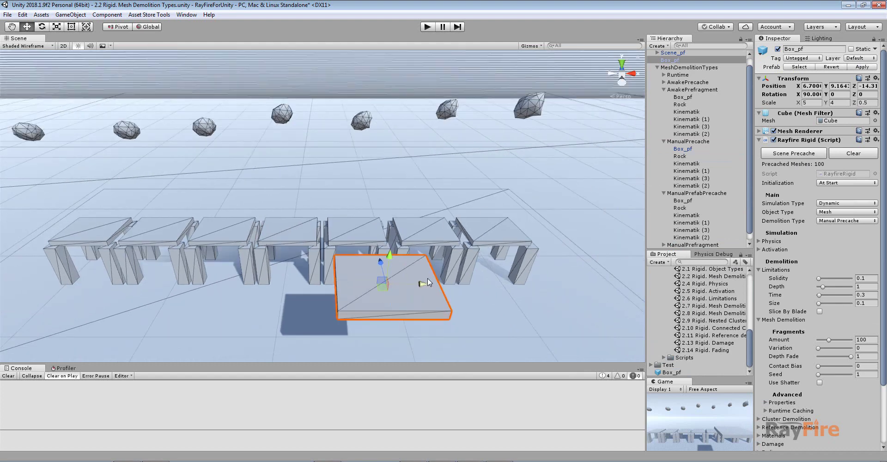
{"action": "left_click_drag", "start_coordinate": [428, 278], "coordinate": [480, 262], "text": "alt"}
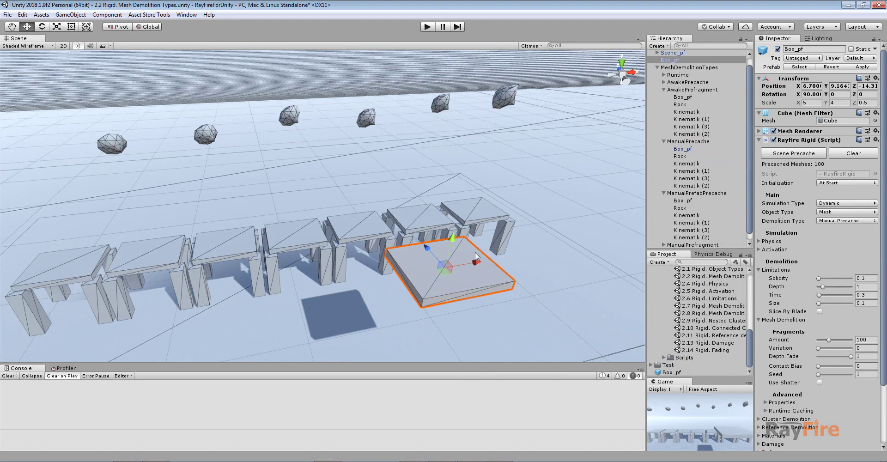
{"action": "left_click_drag", "start_coordinate": [468, 254], "coordinate": [285, 166], "text": "alt"}
{"action": "key", "text": "f"}
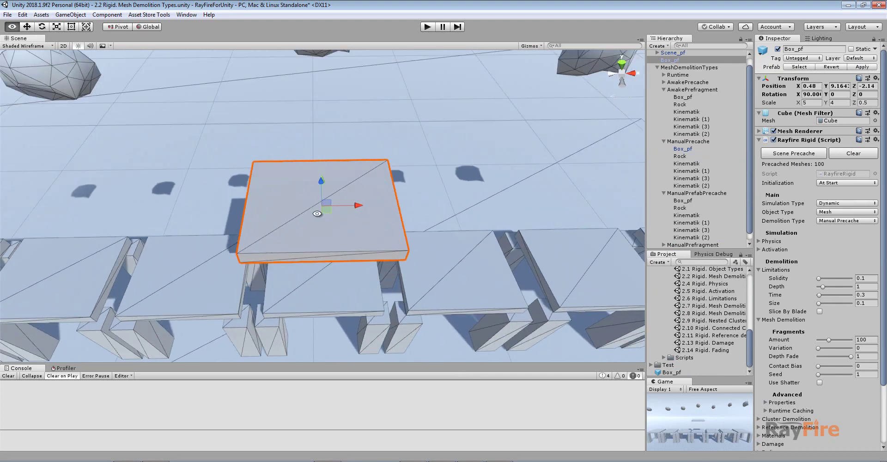
{"action": "left_click_drag", "start_coordinate": [322, 187], "coordinate": [578, 61], "text": "alt"}
Run the scene, check the fallen Box_pf instance's Rayfire Rigid state and the console output, and stop the simulation.
{"action": "left_click", "coordinate": [420, 27]}
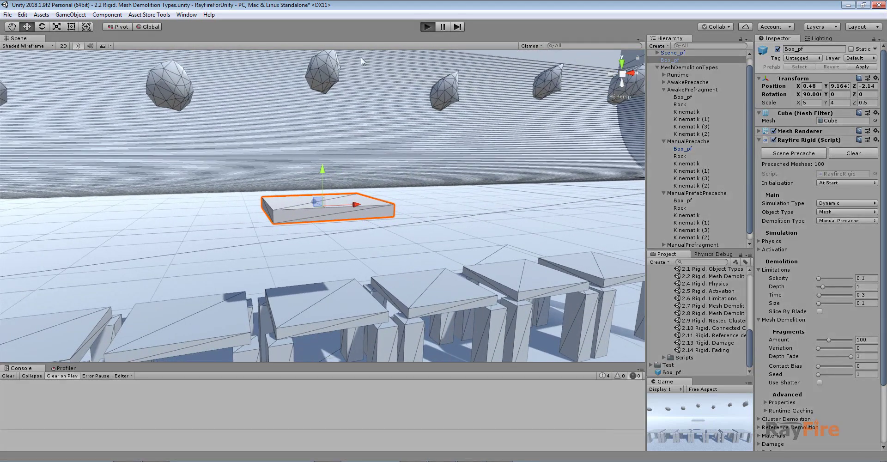
{"action": "left_click", "coordinate": [329, 65]}
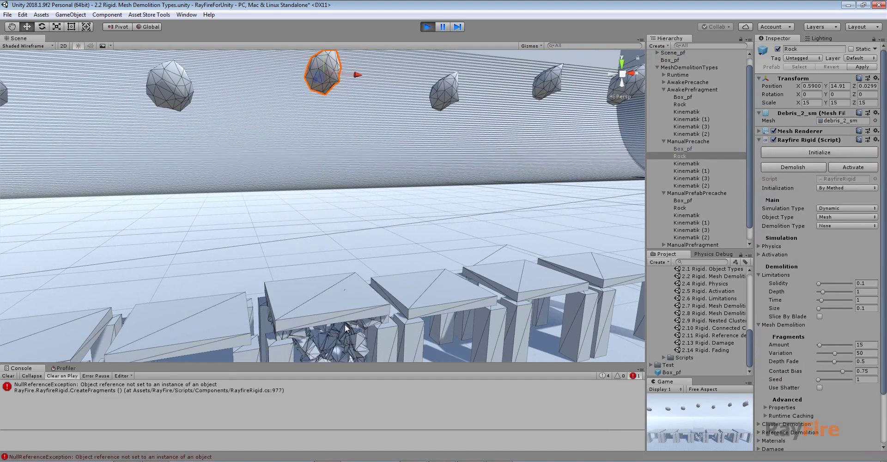
{"action": "left_click", "coordinate": [317, 307]}
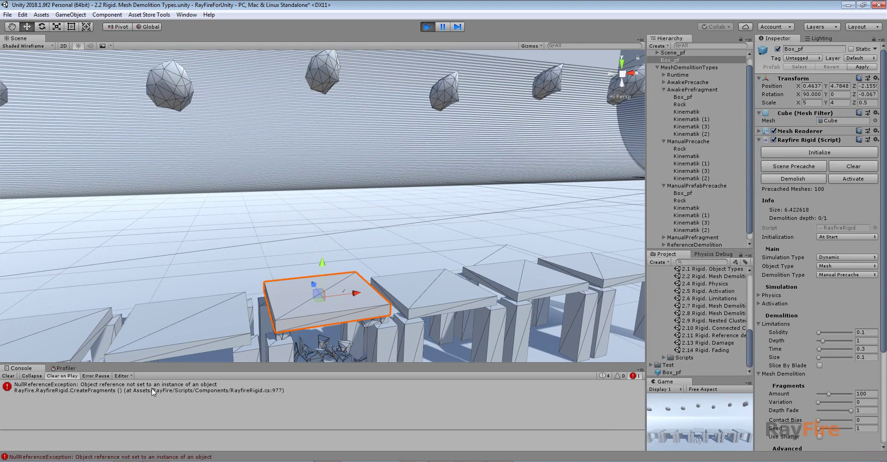
{"action": "left_click", "coordinate": [428, 27]}
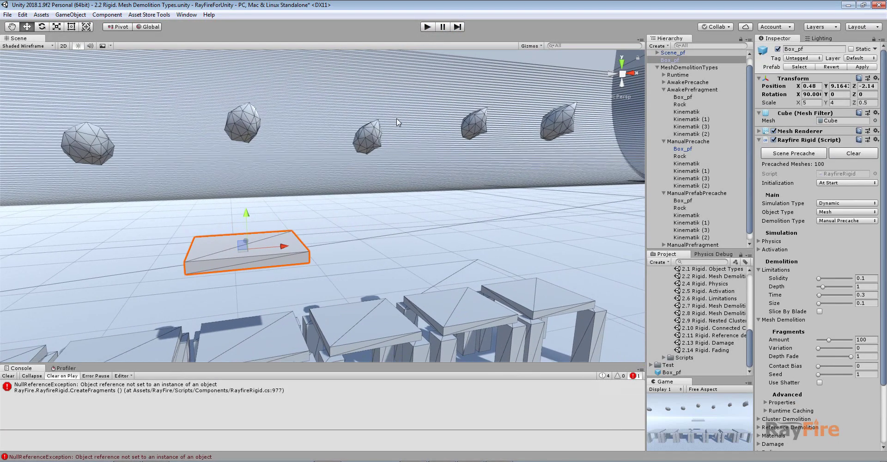
Delete the test Box_pf instance, then select the ManualPrefabPrecache group's slab and clear the console messages.
{"action": "key", "text": "Delete"}
{"action": "scroll", "coordinate": [342, 268], "scroll_direction": "down", "scroll_amount": 4}
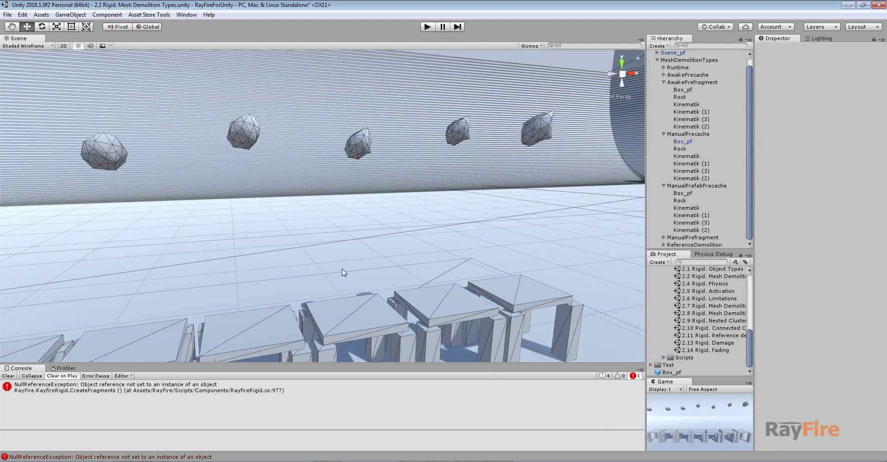
{"action": "left_click", "coordinate": [331, 293]}
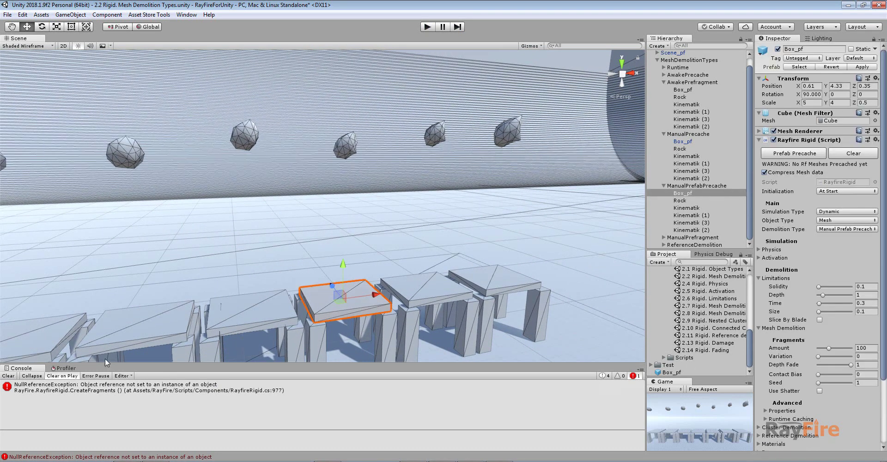
{"action": "left_click", "coordinate": [8, 376]}
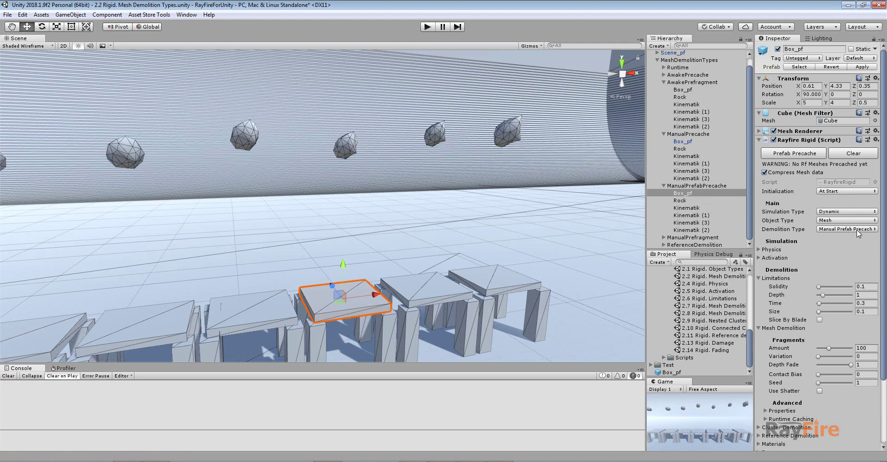
Precache the ManualPrefabPrecache group's Box_pf with Prefab Precache and save it as a second prefab asset in the project.
{"action": "left_click", "coordinate": [799, 156]}
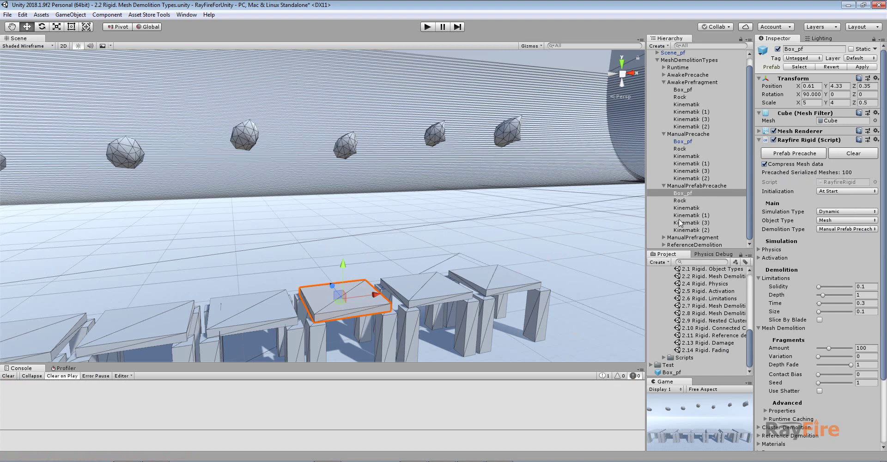
{"action": "left_click", "coordinate": [685, 196]}
{"action": "left_click_drag", "start_coordinate": [683, 193], "coordinate": [678, 283]}
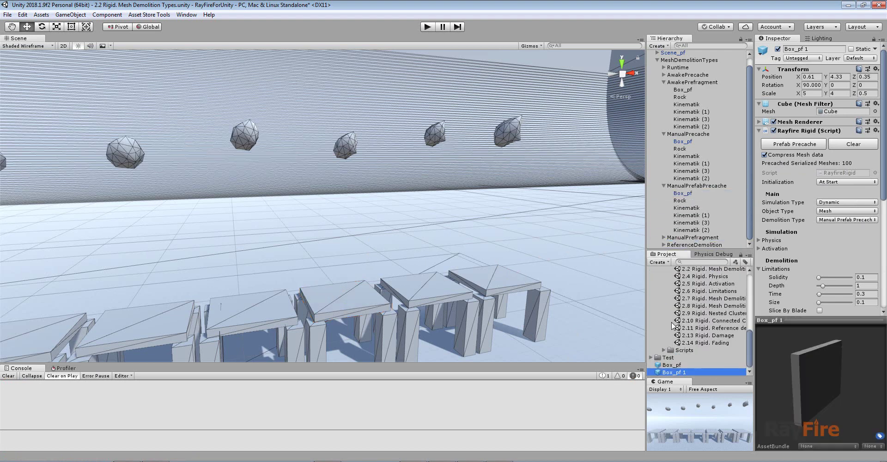
Collapse the project's asset folders and place a Box_pf 1 instance above the slabs at about X 0.29, Y 10.58, Z -2.24.
{"action": "scroll", "coordinate": [665, 333], "scroll_direction": "up", "scroll_amount": 5}
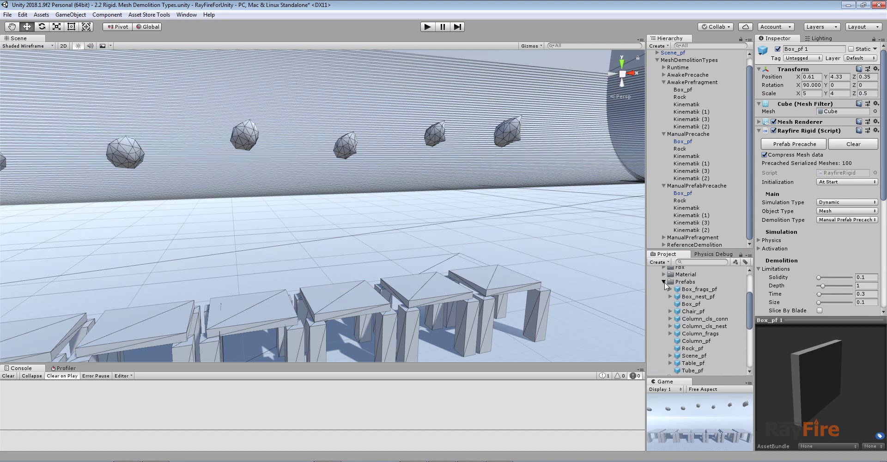
{"action": "left_click", "coordinate": [664, 282]}
{"action": "left_click", "coordinate": [652, 294]}
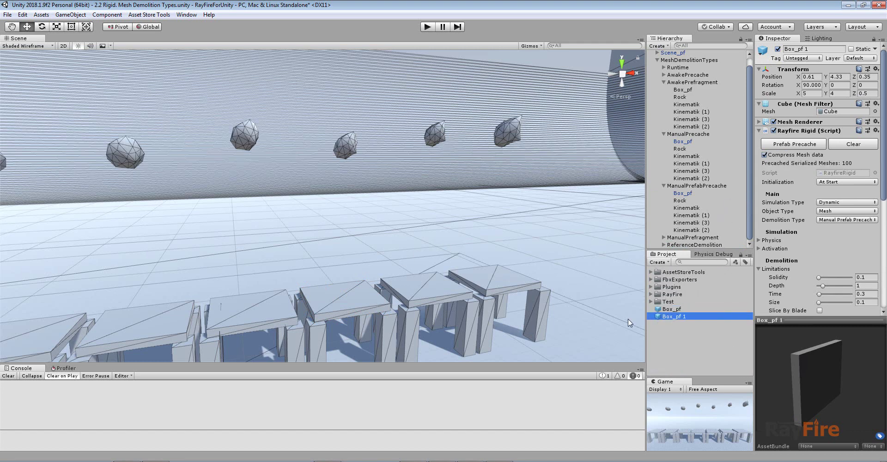
{"action": "left_click_drag", "start_coordinate": [669, 316], "coordinate": [323, 165]}
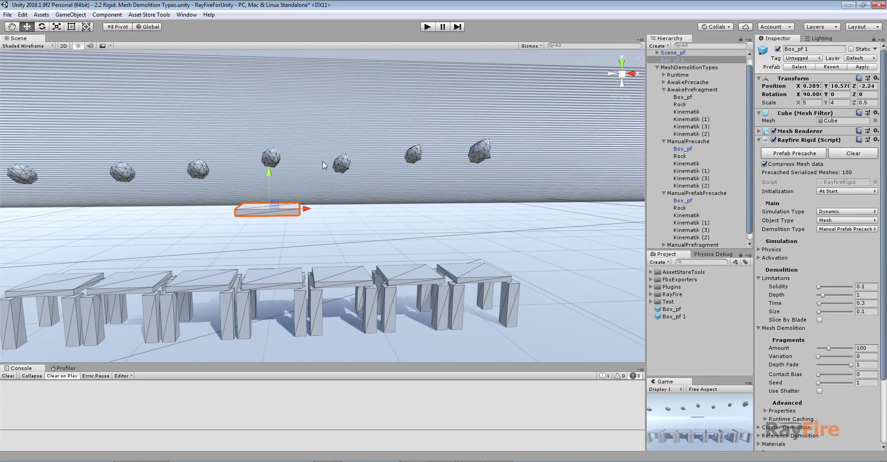
{"action": "left_click", "coordinate": [673, 53]}
{"action": "left_click", "coordinate": [673, 60]}
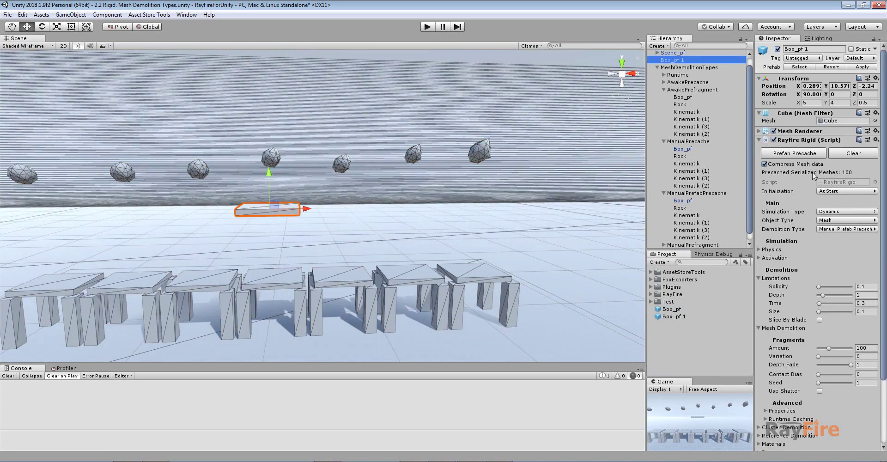
Run the scene, watch the Box_pf 1 instance fall and demolish on the slabs, and stop the simulation.
{"action": "left_click", "coordinate": [428, 27]}
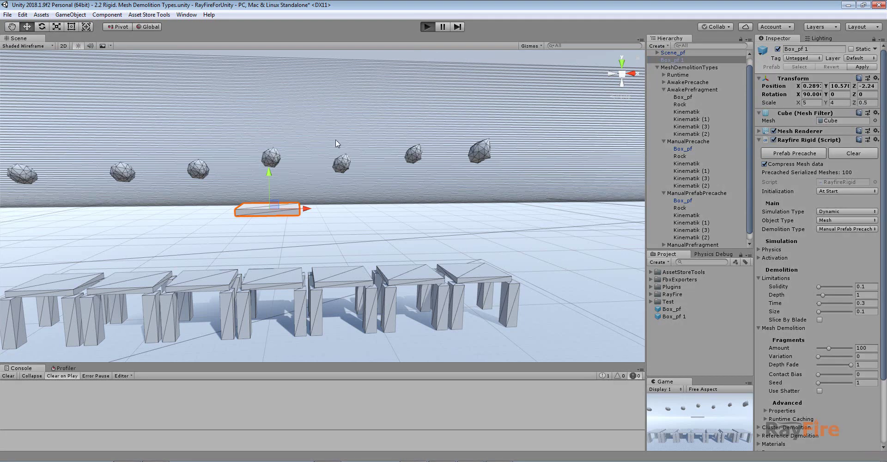
{"action": "scroll", "coordinate": [293, 219], "scroll_direction": "up", "scroll_amount": 4}
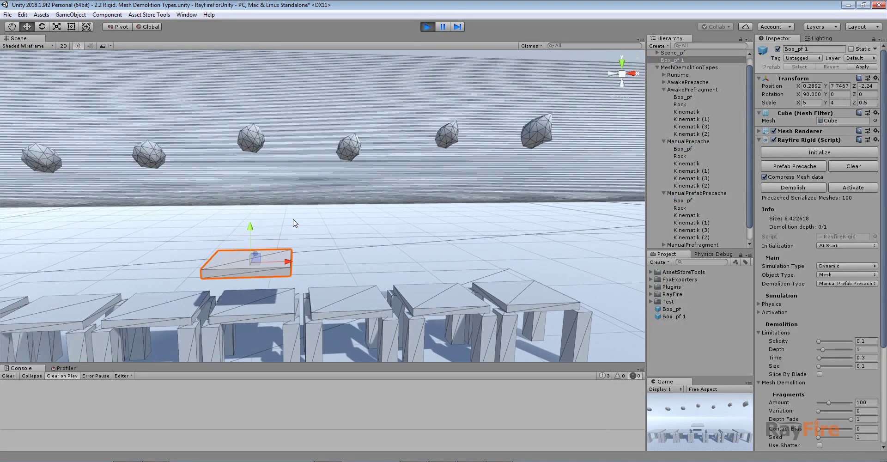
{"action": "middle_click_drag", "start_coordinate": [273, 300], "coordinate": [285, 262]}
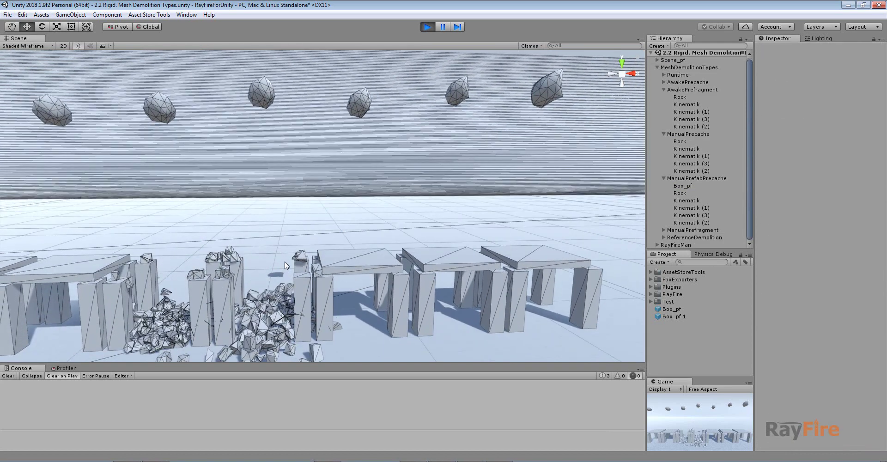
{"action": "left_click", "coordinate": [428, 27]}
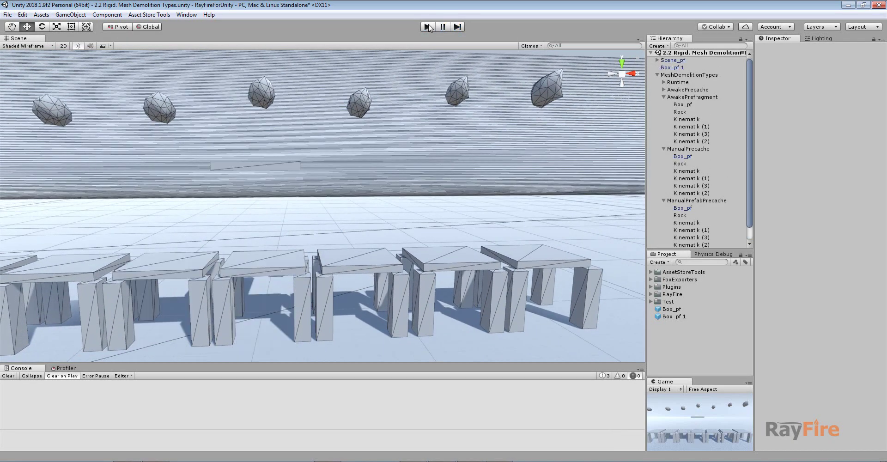
Show the Box_pf prefab in Windows Explorer, compare its file size with Box_pf 1.prefab, and close the folder window.
{"action": "left_click", "coordinate": [675, 310]}
{"action": "right_click", "coordinate": [676, 314]}
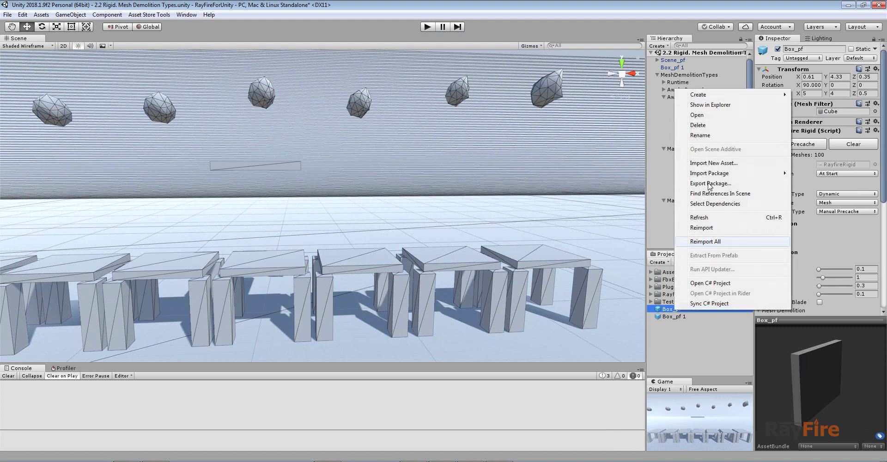
{"action": "left_click", "coordinate": [707, 108]}
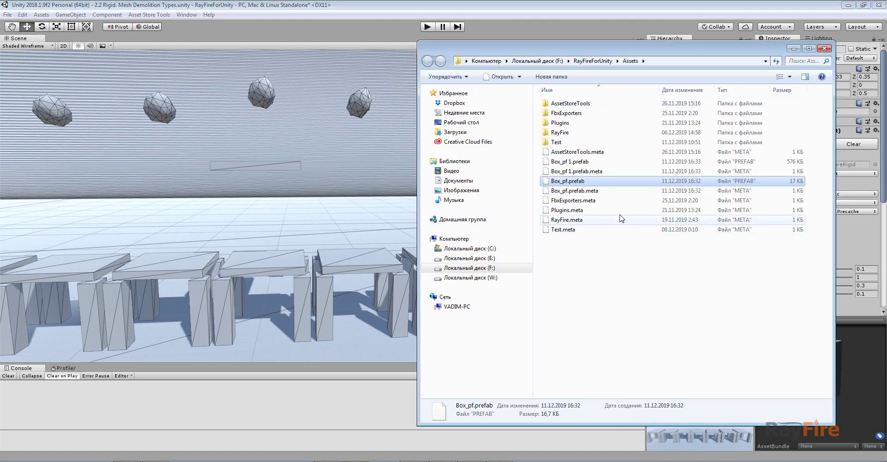
{"action": "left_click", "coordinate": [573, 174]}
{"action": "left_click", "coordinate": [572, 181]}
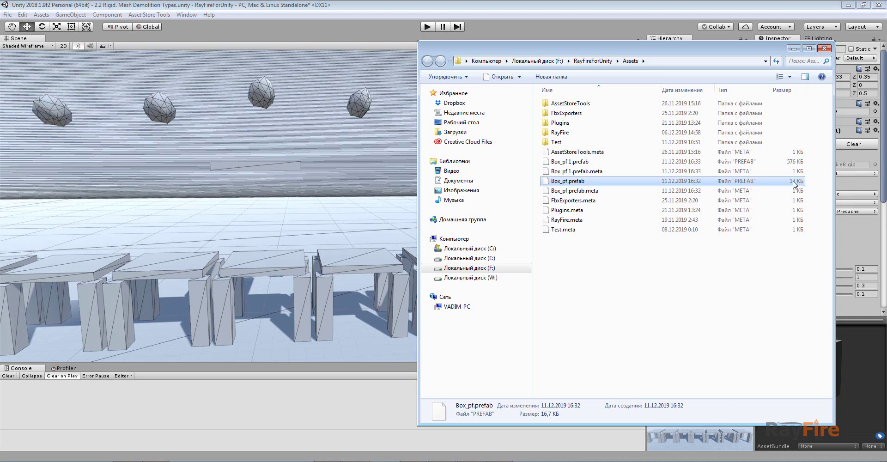
{"action": "left_click", "coordinate": [781, 165]}
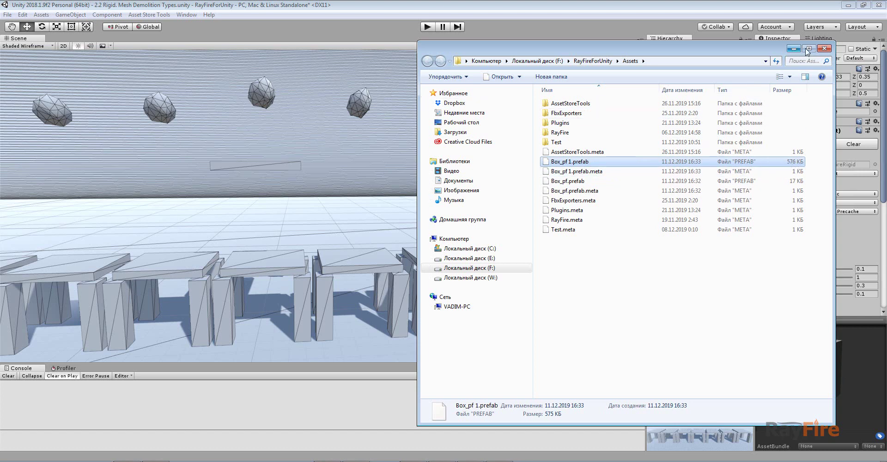
{"action": "left_click", "coordinate": [824, 48]}
Delete the Box_pf 1 instance hanging above the slabs from the scene.
{"action": "scroll", "coordinate": [420, 187], "scroll_direction": "down", "scroll_amount": 3}
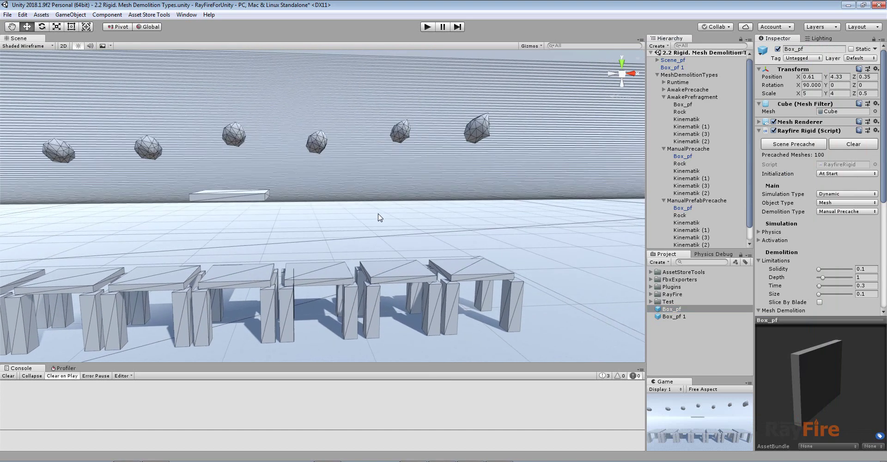
{"action": "left_click_drag", "start_coordinate": [330, 254], "coordinate": [326, 222], "text": "alt"}
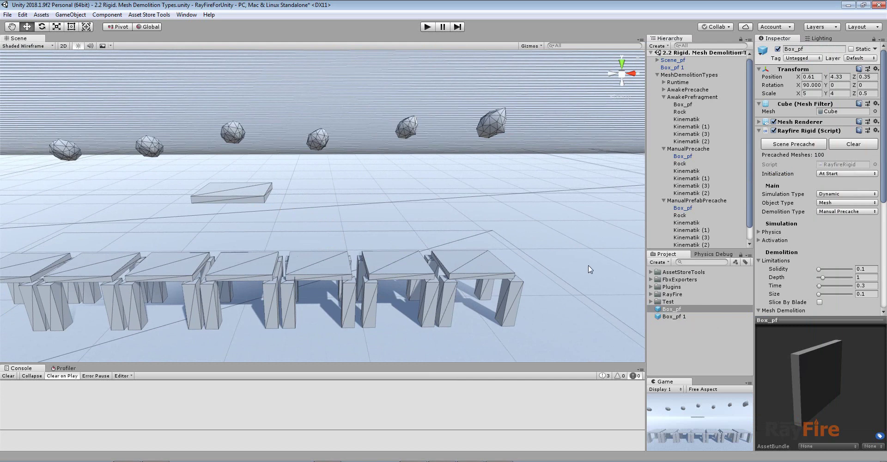
{"action": "left_click", "coordinate": [265, 188]}
{"action": "key", "text": "Delete"}
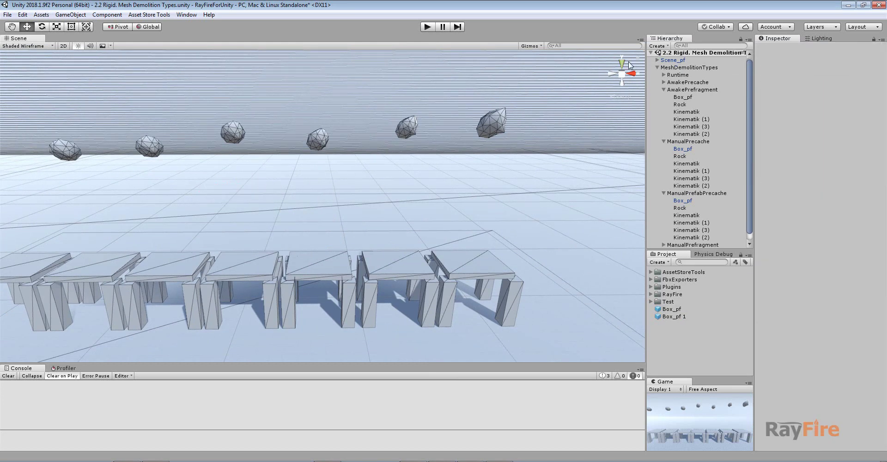
Collapse the AwakePrefragment, ManualPrecache and ManualPrefabPrecache groups and select the ManualPrefragment group's Box_pf.
{"action": "left_click", "coordinate": [665, 91]}
{"action": "left_click", "coordinate": [664, 99]}
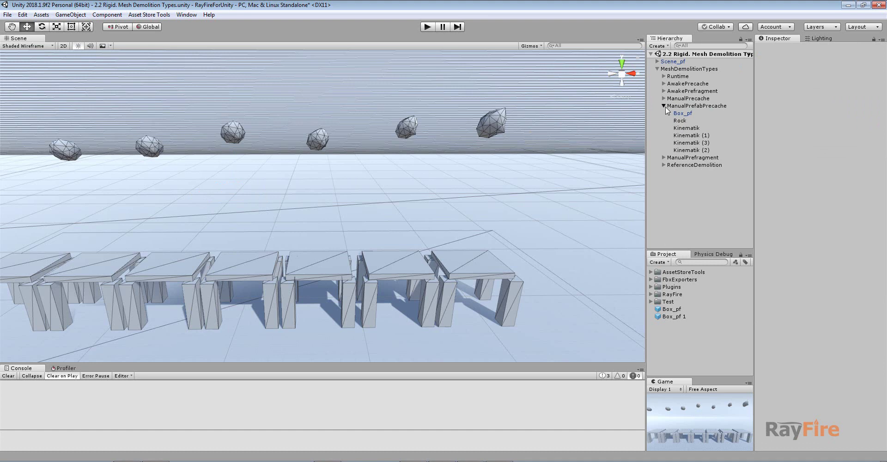
{"action": "left_click", "coordinate": [665, 105]}
{"action": "scroll", "coordinate": [326, 243], "scroll_direction": "down", "scroll_amount": 3}
{"action": "left_click", "coordinate": [327, 243]}
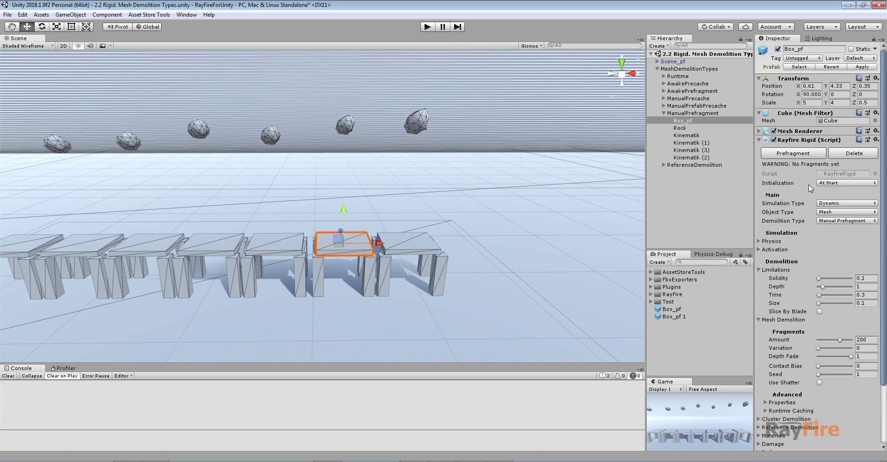
Prefragment the ManualPrefragment group's Box_pf, inspect the Box_pf_root object under RayFireMan, and collapse the ManualPrefragment group.
{"action": "left_click", "coordinate": [801, 156]}
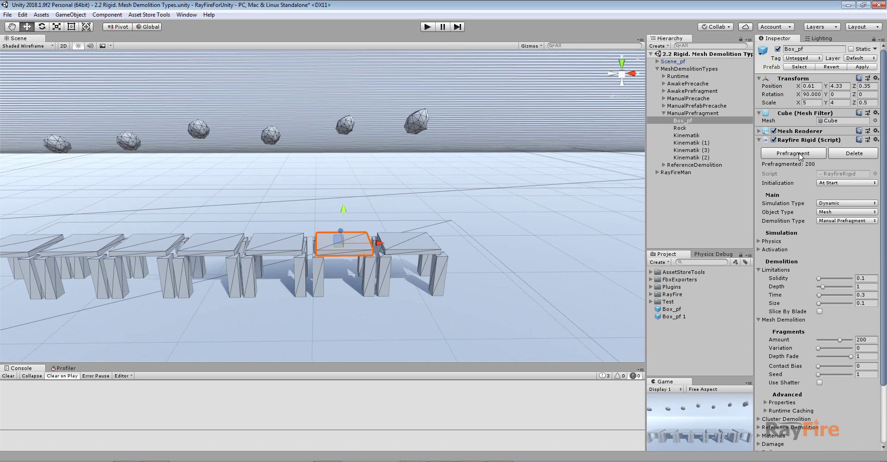
{"action": "left_click", "coordinate": [657, 173]}
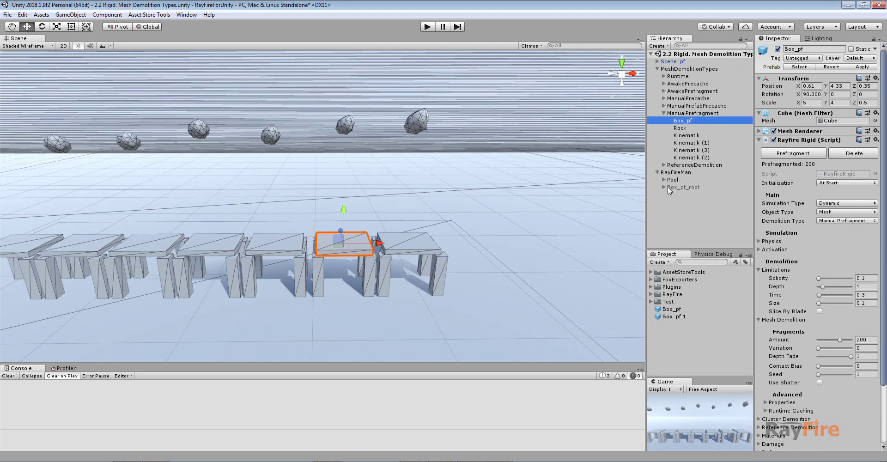
{"action": "left_click", "coordinate": [672, 187]}
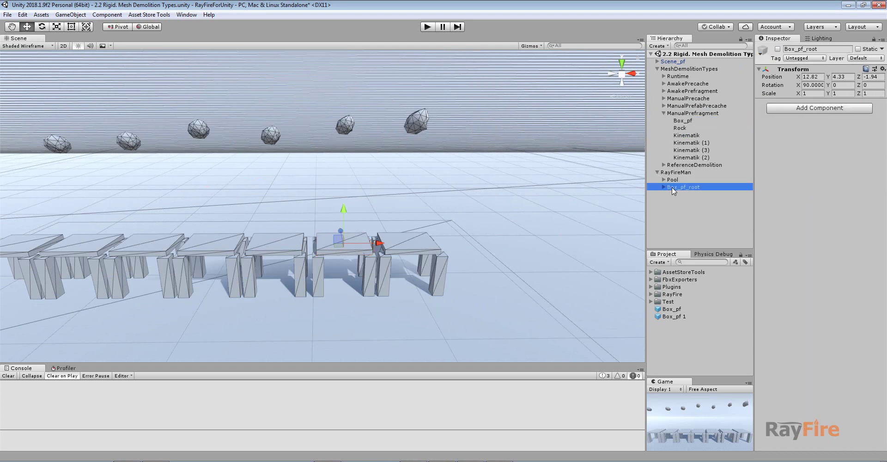
{"action": "left_click", "coordinate": [667, 114]}
{"action": "left_click", "coordinate": [664, 113]}
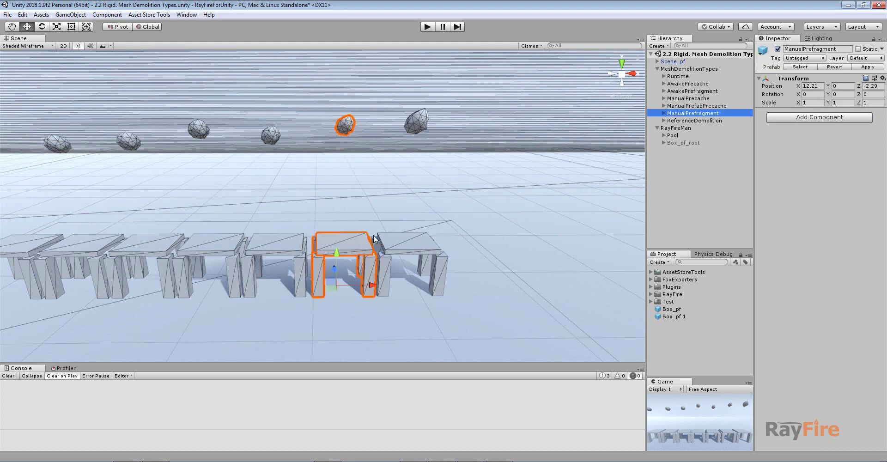
Run the scene with the ManualPrefragment slab selected and inspect both Box_pf_root objects under RayFireMan.
{"action": "left_click", "coordinate": [374, 239]}
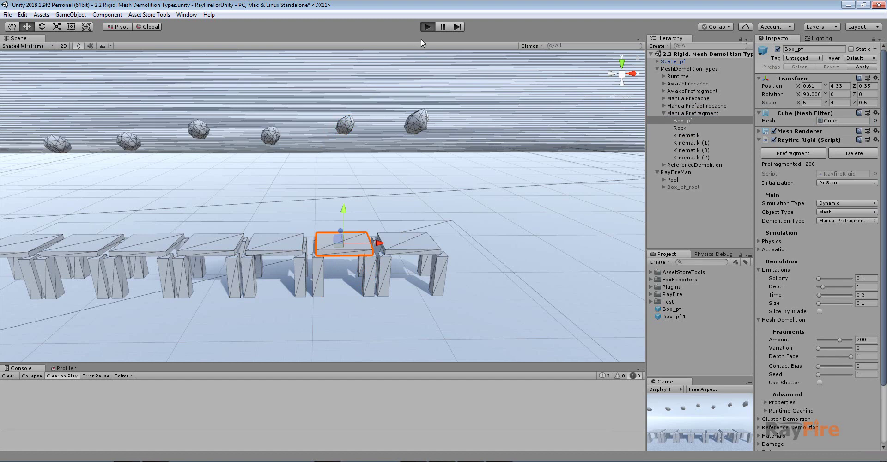
{"action": "left_click", "coordinate": [428, 26]}
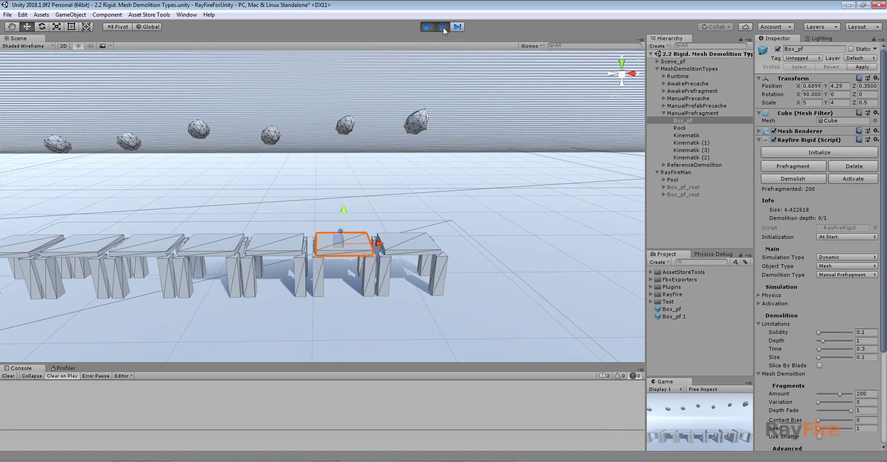
{"action": "left_click", "coordinate": [678, 195]}
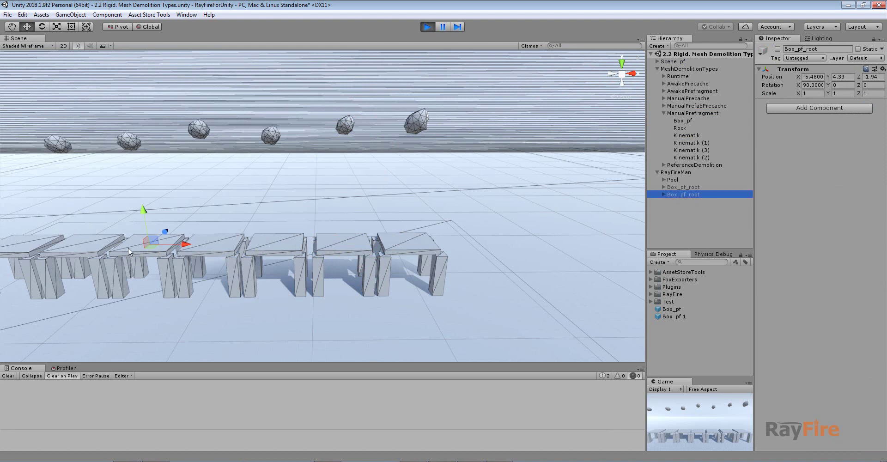
{"action": "left_click", "coordinate": [681, 188]}
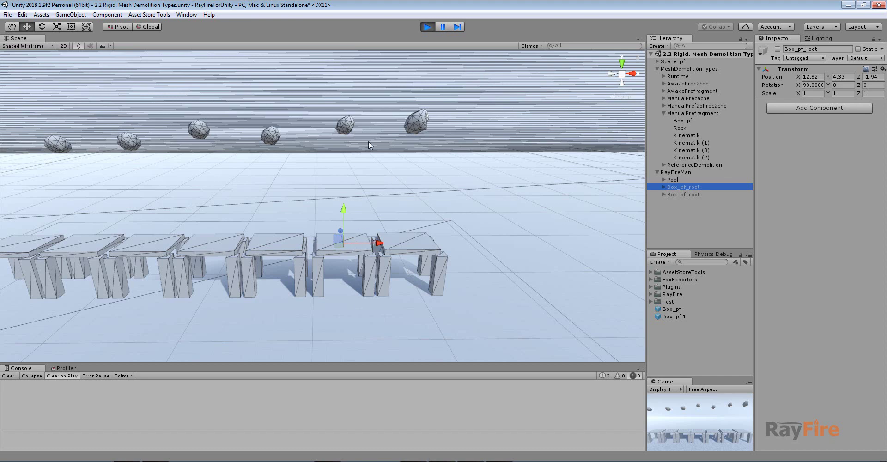
Initialize the Rock above the ManualPrefragment slab, watch the slab demolish into fragments, and stop the simulation.
{"action": "left_click", "coordinate": [349, 126]}
{"action": "left_click", "coordinate": [773, 150]}
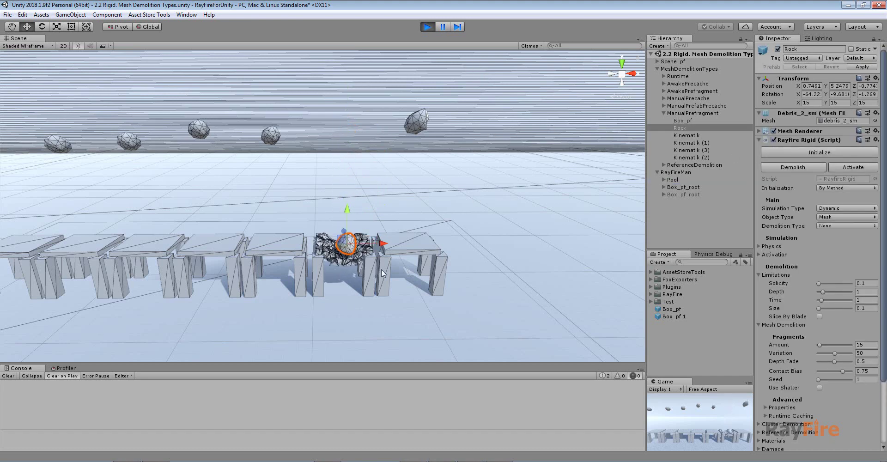
{"action": "right_click_drag", "start_coordinate": [337, 262], "coordinate": [372, 276]}
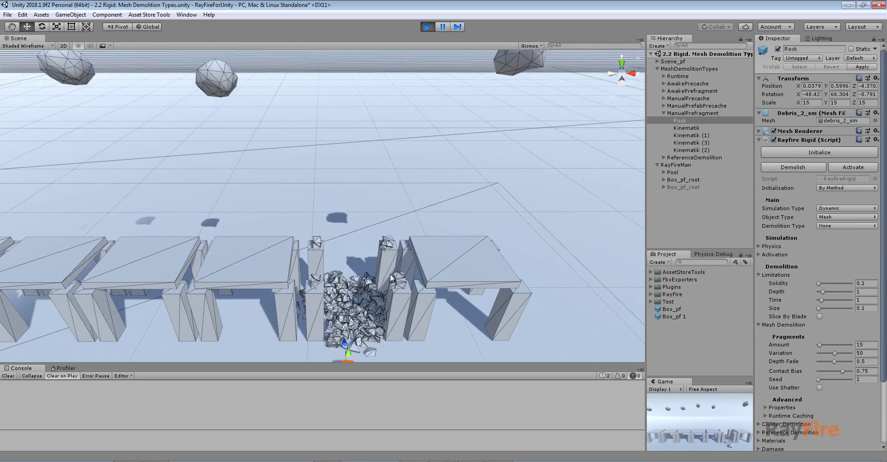
{"action": "scroll", "coordinate": [377, 270], "scroll_direction": "down", "scroll_amount": 2}
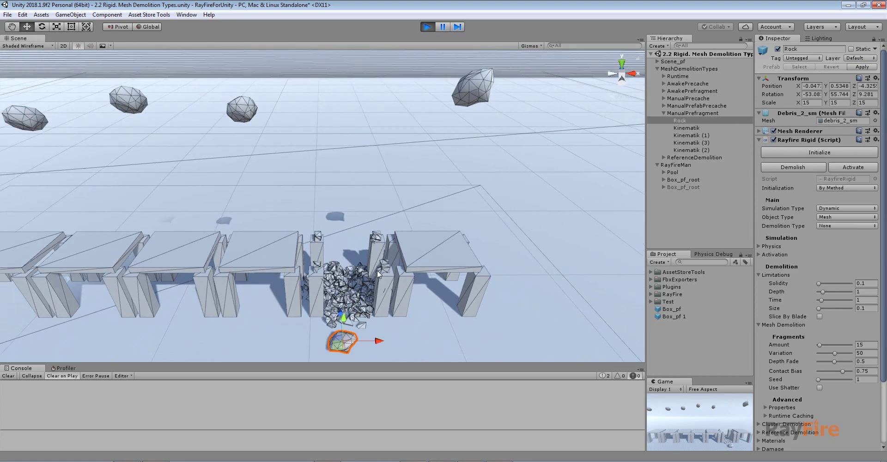
{"action": "middle_click_drag", "start_coordinate": [348, 248], "coordinate": [330, 250]}
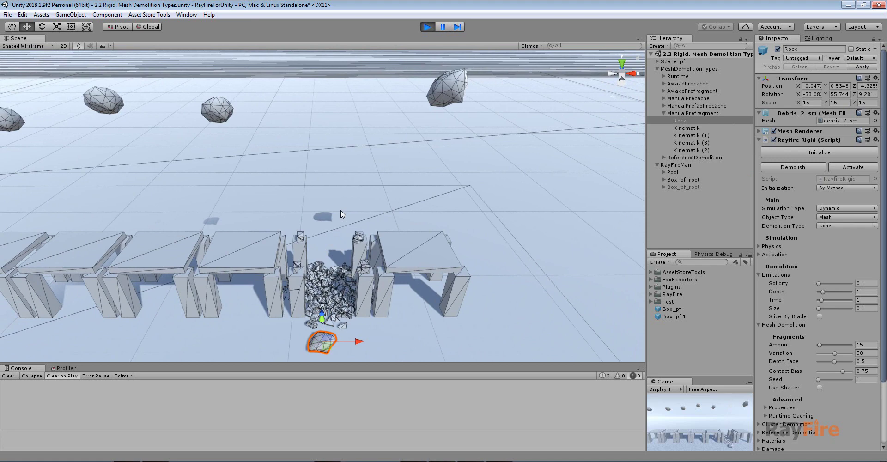
{"action": "left_click", "coordinate": [427, 24]}
Select the ReferenceDemolition group's Box_pf, choose Reference Demolition as its demolition type, and expand its Reference Demolition settings.
{"action": "left_click", "coordinate": [424, 246]}
{"action": "key", "text": "f"}
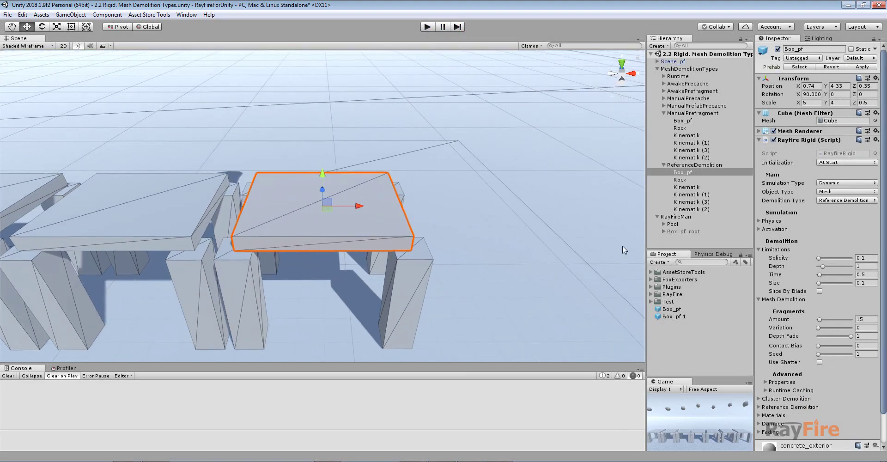
{"action": "left_click", "coordinate": [838, 203]}
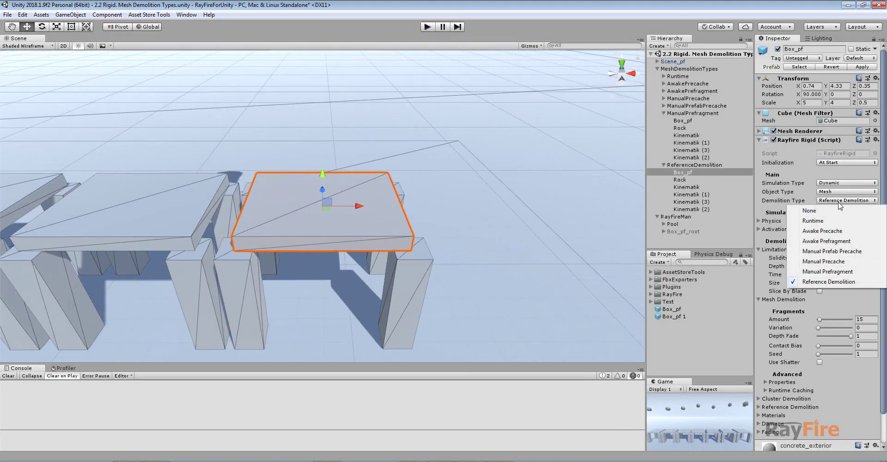
{"action": "left_click", "coordinate": [817, 283]}
{"action": "left_click", "coordinate": [763, 300]}
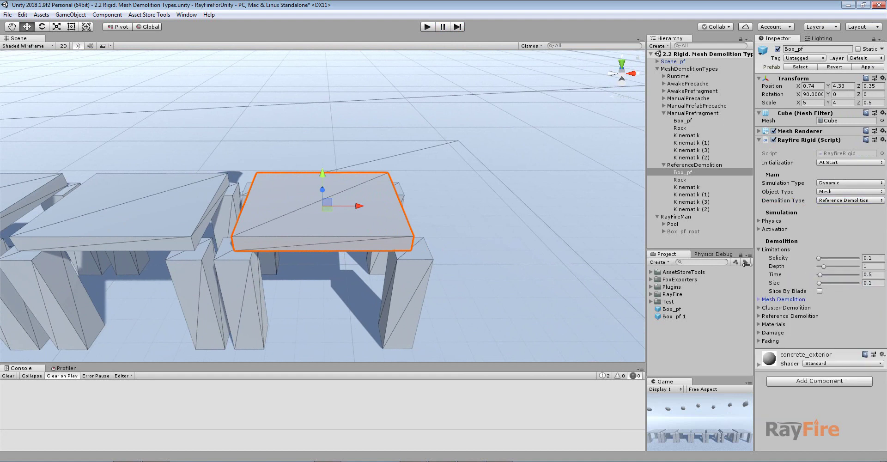
{"action": "left_click", "coordinate": [759, 316]}
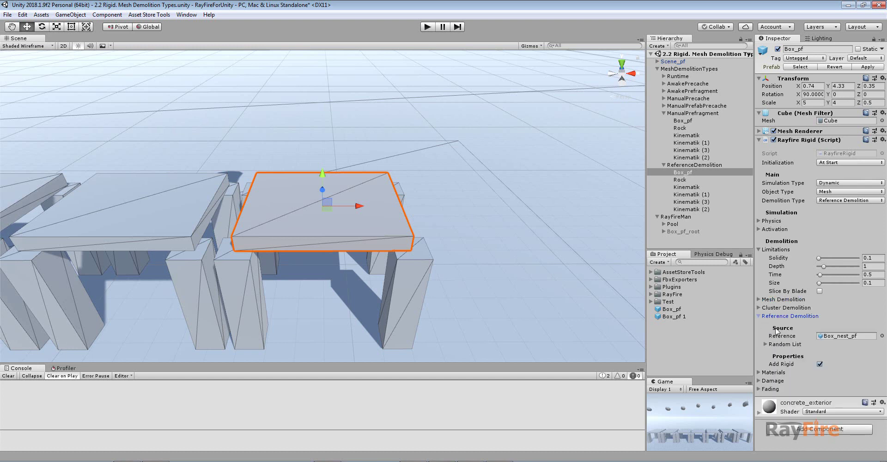
Locate the slab's referenced Box_nest_pf prefab among the project assets and expand it to show its nested objects.
{"action": "left_click", "coordinate": [855, 337]}
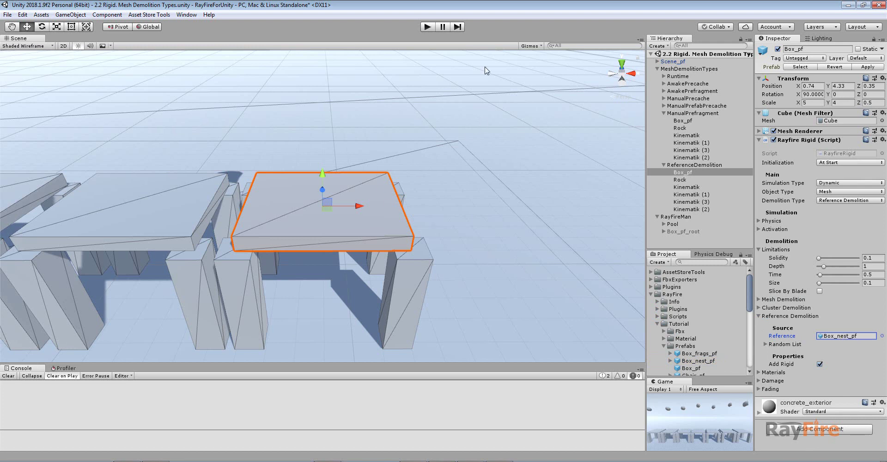
{"action": "left_click", "coordinate": [359, 185]}
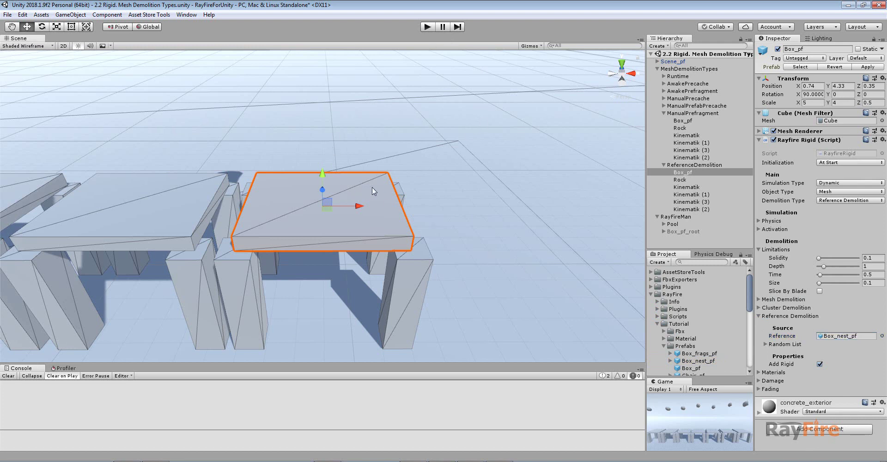
{"action": "left_click", "coordinate": [849, 337]}
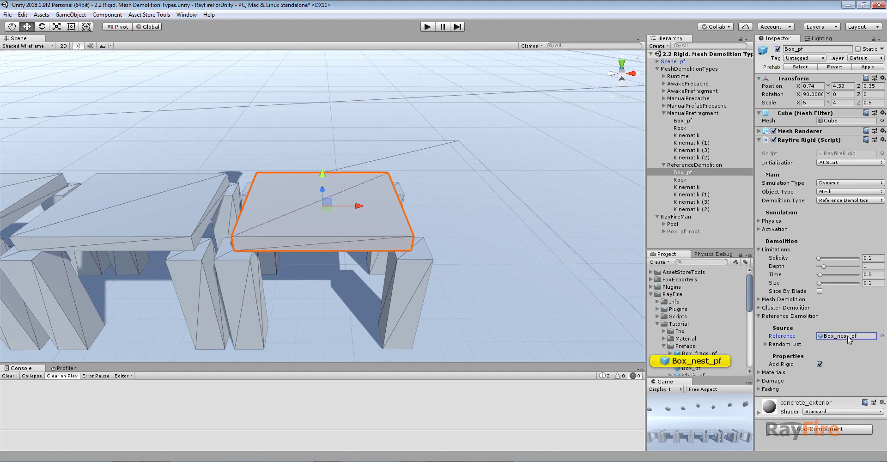
{"action": "left_click", "coordinate": [717, 361]}
{"action": "left_click", "coordinate": [671, 361]}
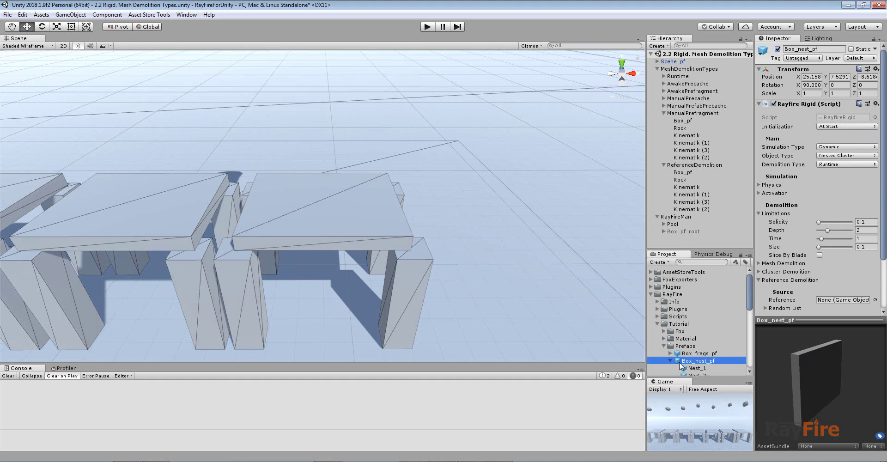
Examine Box_nest_pf's Rayfire Rigid settings, collapsing the Limitations and Reference Demolition sections, and collapse the prefab.
{"action": "scroll", "coordinate": [815, 111], "scroll_direction": "down", "scroll_amount": 3}
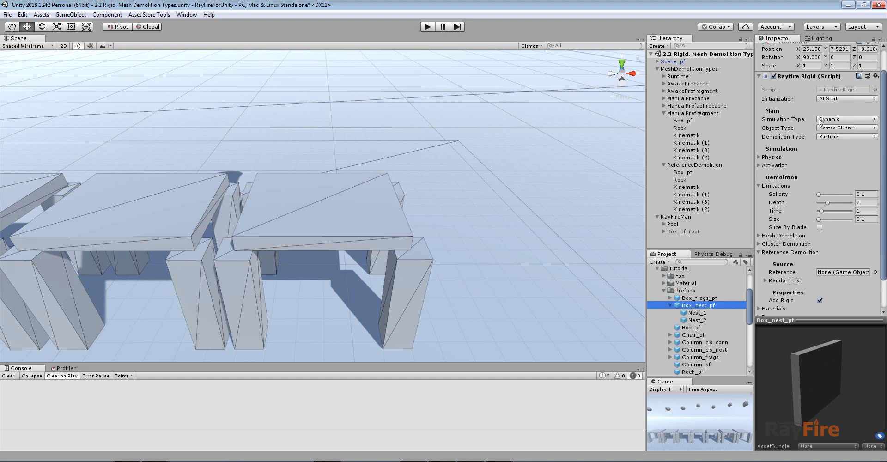
{"action": "left_click", "coordinate": [759, 158]}
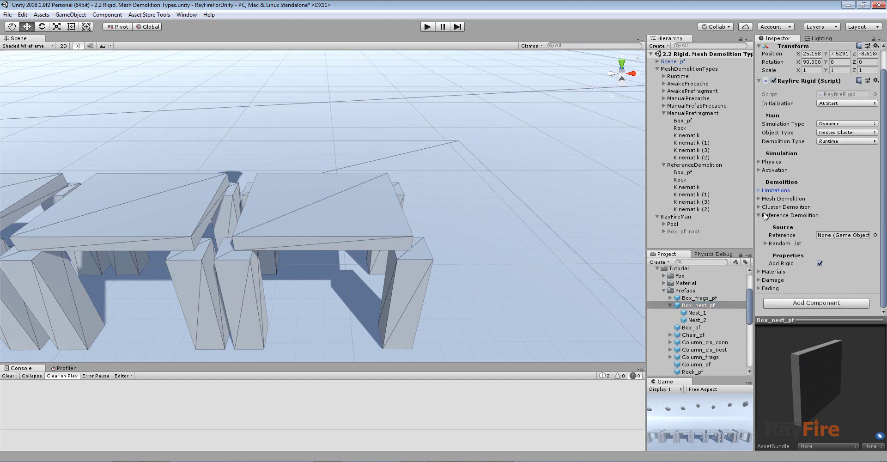
{"action": "left_click", "coordinate": [760, 220]}
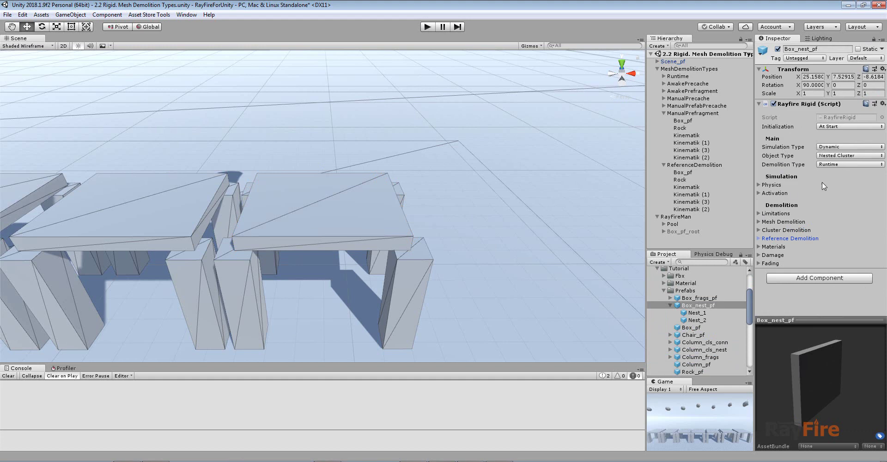
{"action": "left_click", "coordinate": [670, 306]}
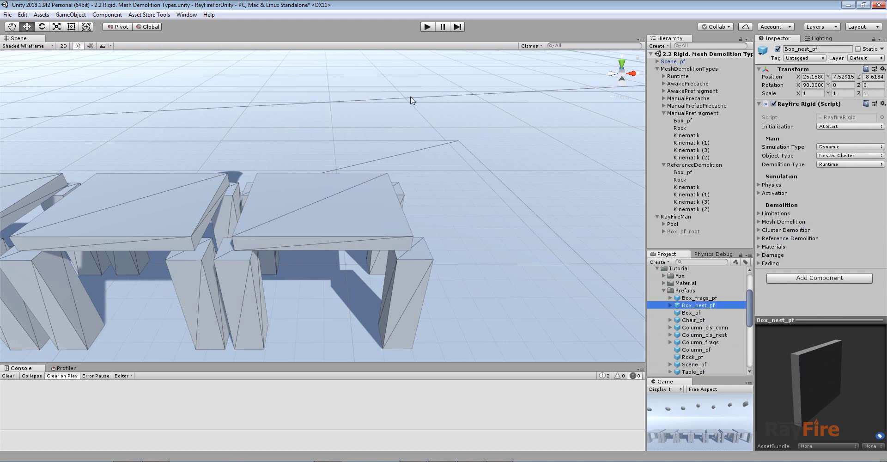
Run the scene, initialize the Rock above the ReferenceDemolition slab, and watch it break the slab.
{"action": "scroll", "coordinate": [405, 150], "scroll_direction": "down", "scroll_amount": 1}
{"action": "left_click", "coordinate": [428, 27]}
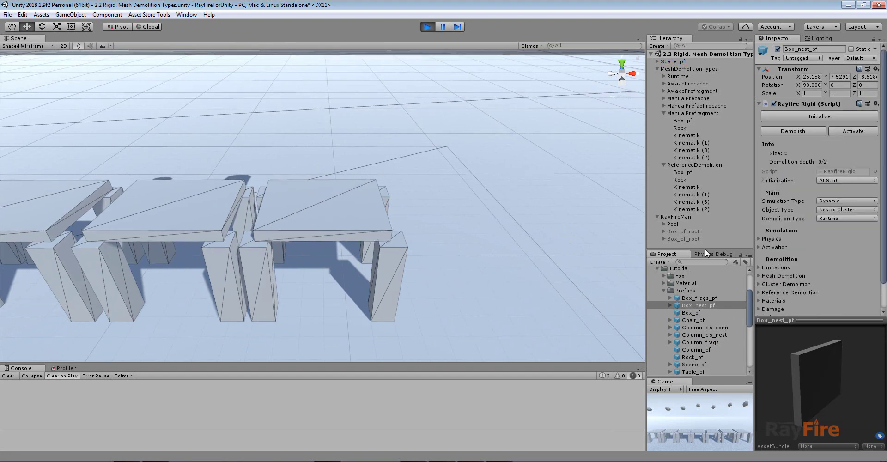
{"action": "middle_click_drag", "start_coordinate": [464, 175], "coordinate": [457, 222]}
{"action": "scroll", "coordinate": [383, 93], "scroll_direction": "down", "scroll_amount": 3}
{"action": "middle_click_drag", "start_coordinate": [383, 94], "coordinate": [345, 106]}
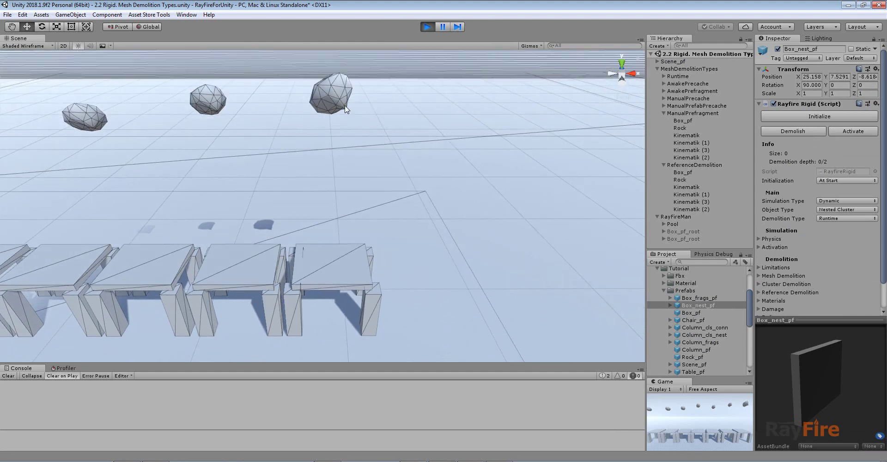
{"action": "left_click", "coordinate": [345, 107]}
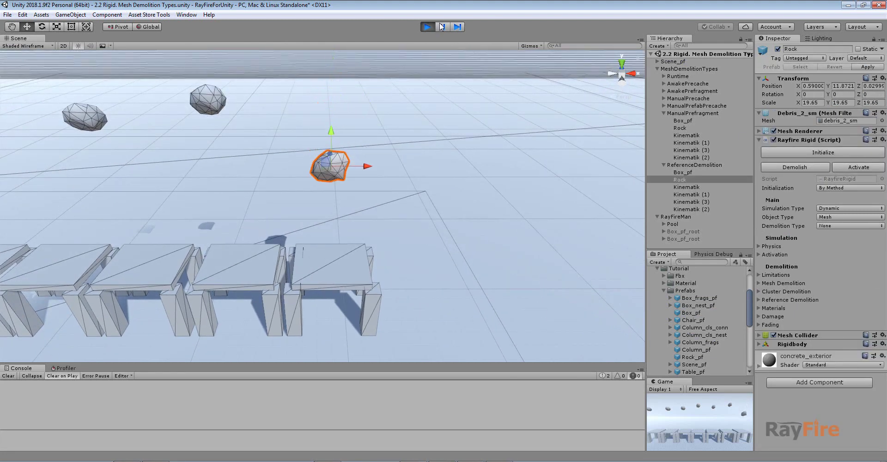
{"action": "middle_click_drag", "start_coordinate": [400, 192], "coordinate": [400, 122]}
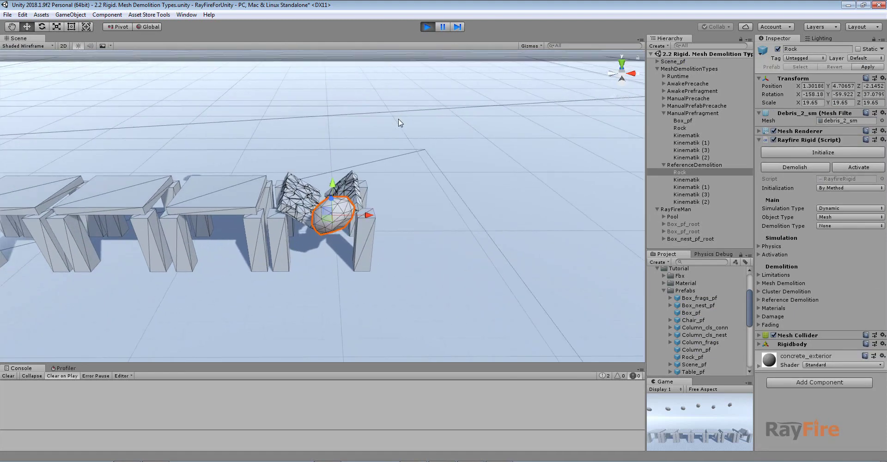
{"action": "scroll", "coordinate": [399, 125], "scroll_direction": "up", "scroll_amount": 3}
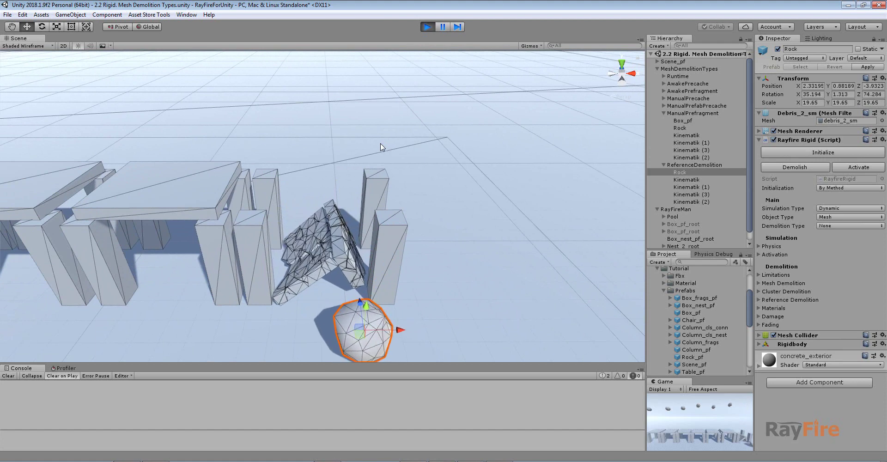
Examine the broken ReferenceDemolition slab up close, show the whole row of slabs, and stop the simulation.
{"action": "left_click_drag", "start_coordinate": [382, 147], "coordinate": [372, 208], "text": "alt"}
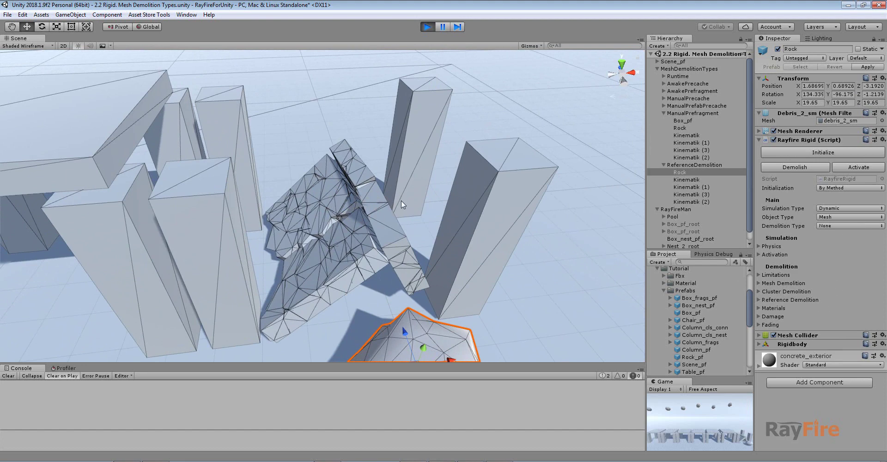
{"action": "left_click_drag", "start_coordinate": [401, 200], "coordinate": [360, 198], "text": "alt"}
{"action": "scroll", "coordinate": [387, 185], "scroll_direction": "down", "scroll_amount": 3}
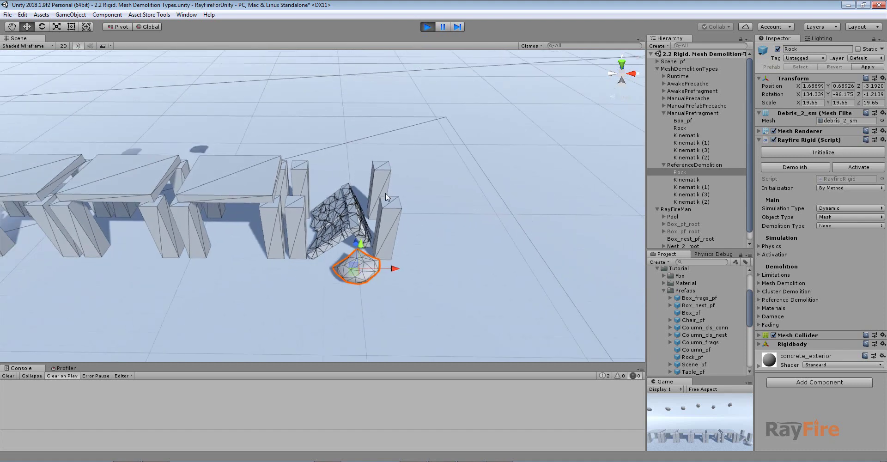
{"action": "scroll", "coordinate": [385, 193], "scroll_direction": "down", "scroll_amount": 1}
{"action": "middle_click_drag", "start_coordinate": [313, 187], "coordinate": [462, 184]}
{"action": "scroll", "coordinate": [462, 184], "scroll_direction": "down", "scroll_amount": 4}
{"action": "middle_click_drag", "start_coordinate": [362, 186], "coordinate": [416, 201]}
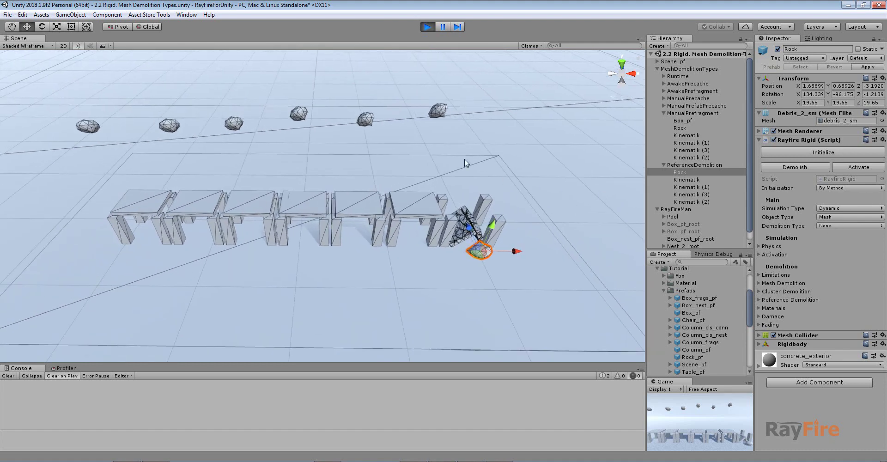
{"action": "left_click_drag", "start_coordinate": [464, 160], "coordinate": [451, 109], "text": "alt"}
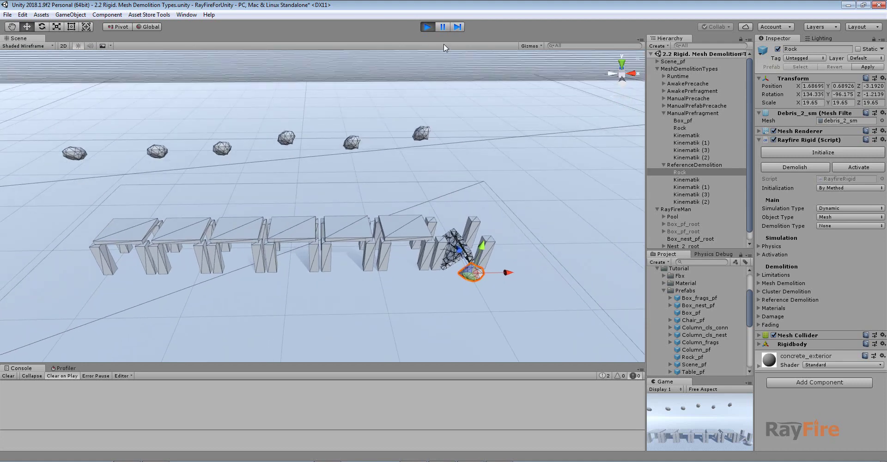
{"action": "left_click", "coordinate": [429, 26]}
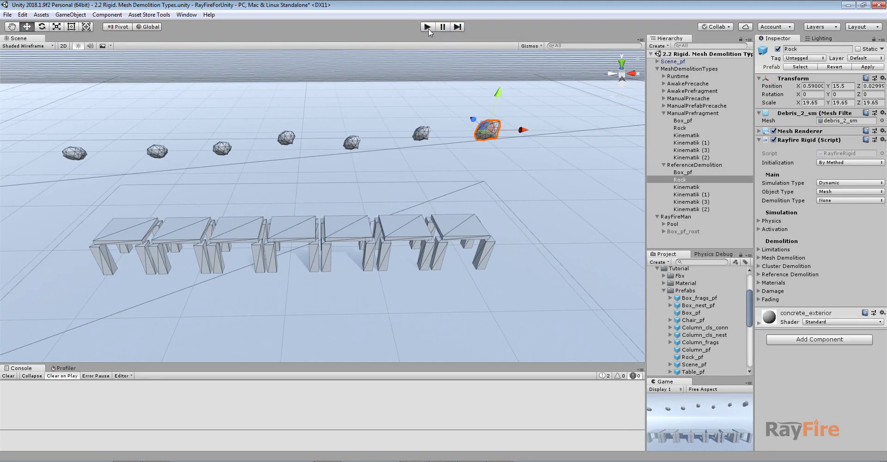
{"action": "left_click", "coordinate": [855, 461]}
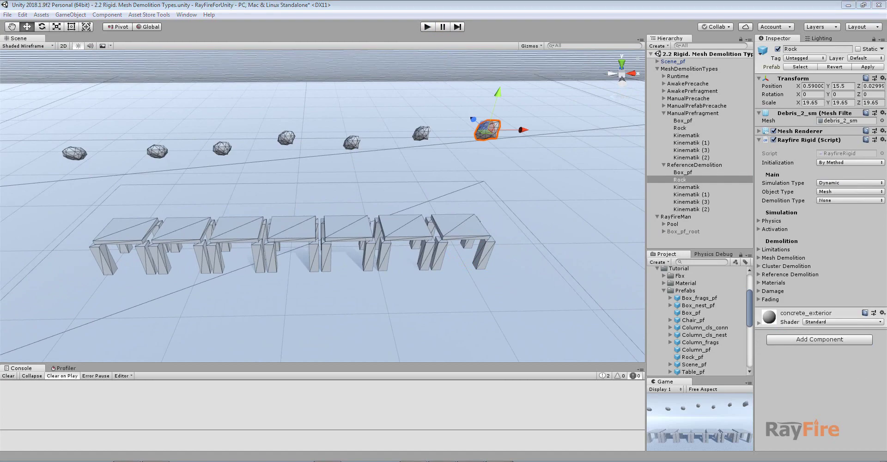